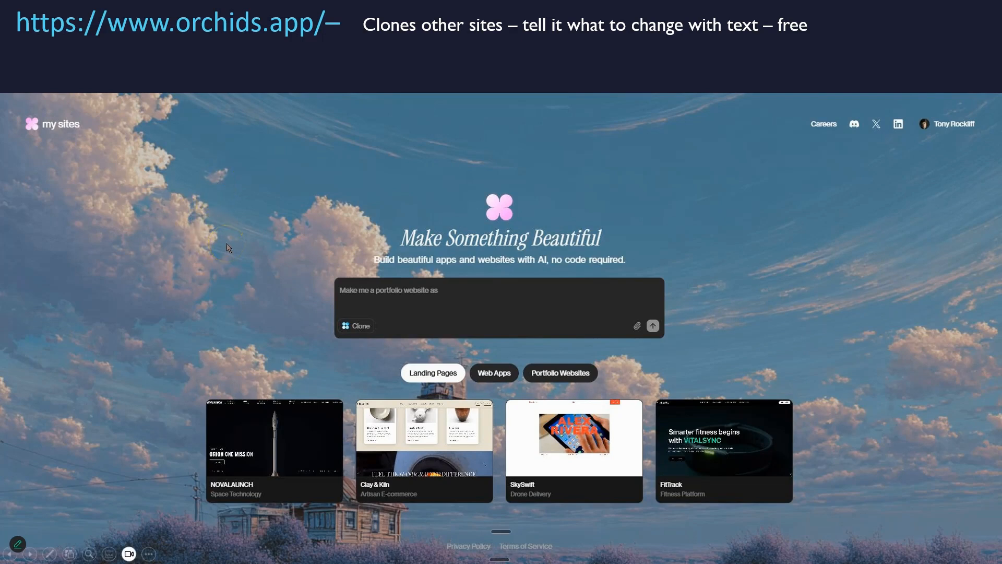
Advance the slide show to the SEO-smart slide and reveal its Screaming Frog and SEO Vendor screenshots.
{"action": "left_click", "coordinate": [226, 243]}
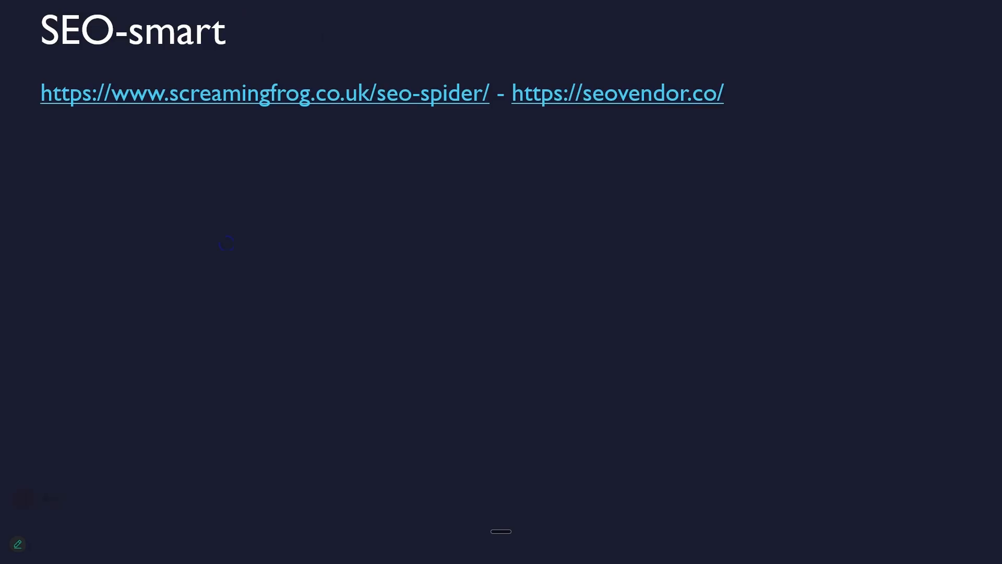
{"action": "left_click", "coordinate": [226, 243]}
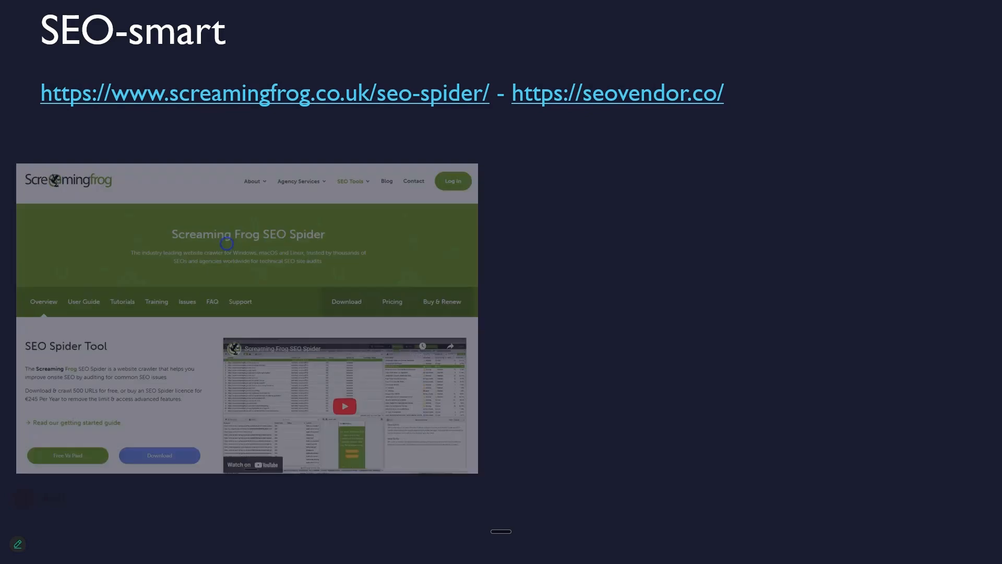
{"action": "left_click", "coordinate": [503, 250]}
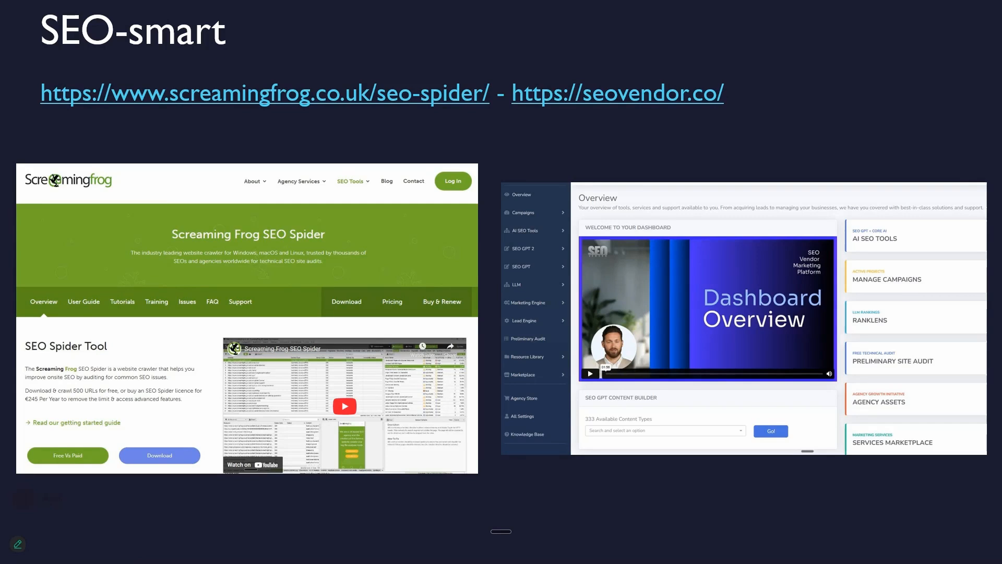
Advance to the slide on changing something in an image with AI and reveal the Google AI Studio link.
{"action": "left_click", "coordinate": [284, 455]}
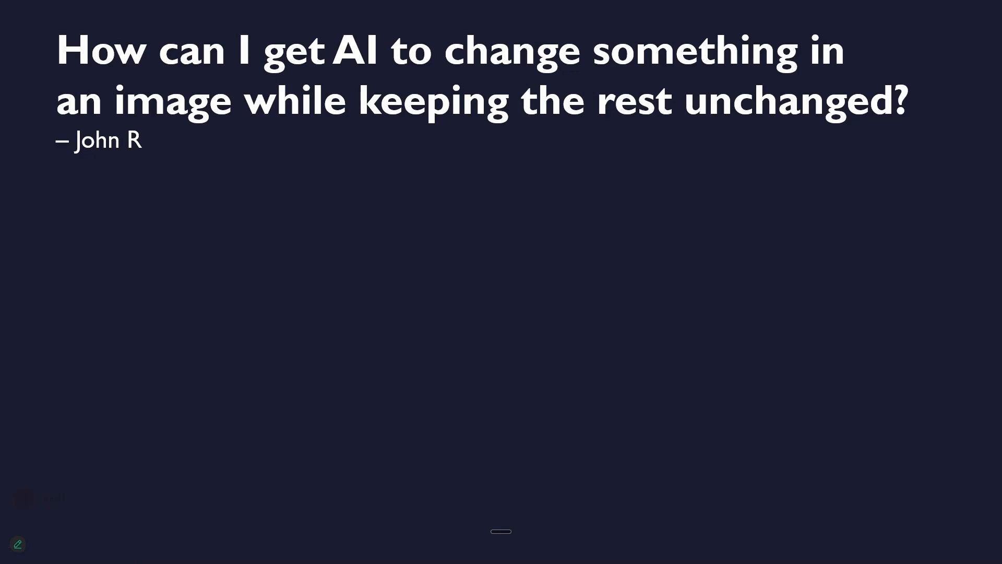
{"action": "left_click", "coordinate": [209, 332]}
{"action": "left_click", "coordinate": [529, 310]}
{"action": "left_click", "coordinate": [324, 255]}
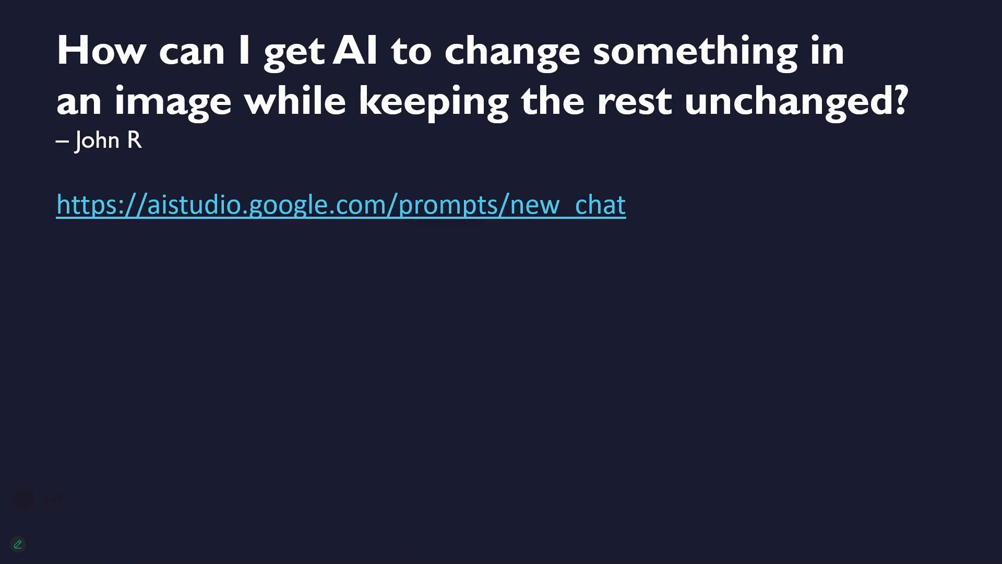
Switch to Google AI Studio and view the available Gemini 2.0 models, keeping Gemini 2.0 Flash Preview Image Generation selected.
{"action": "key", "text": "alt+Tab"}
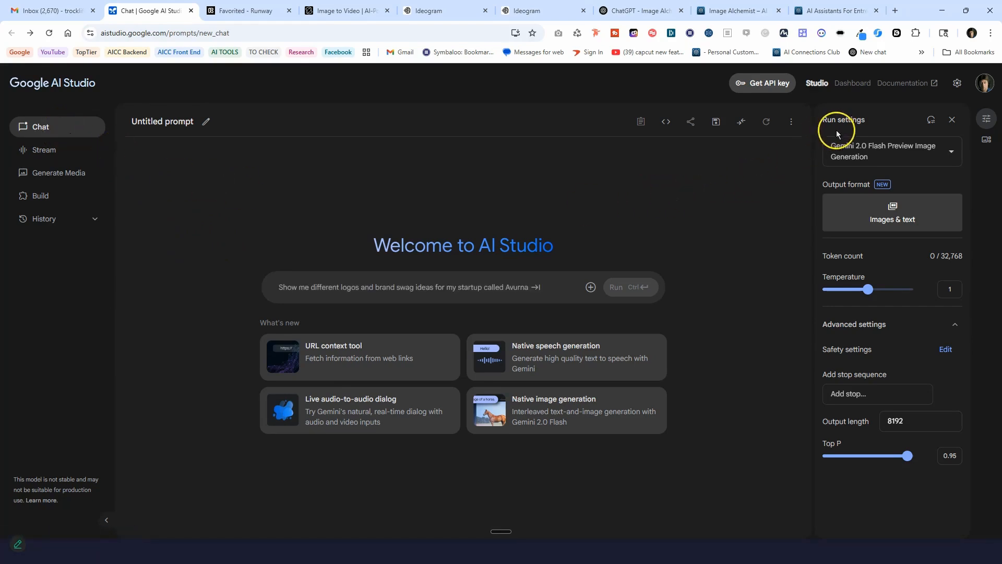
{"action": "mouse_move", "coordinate": [902, 156]}
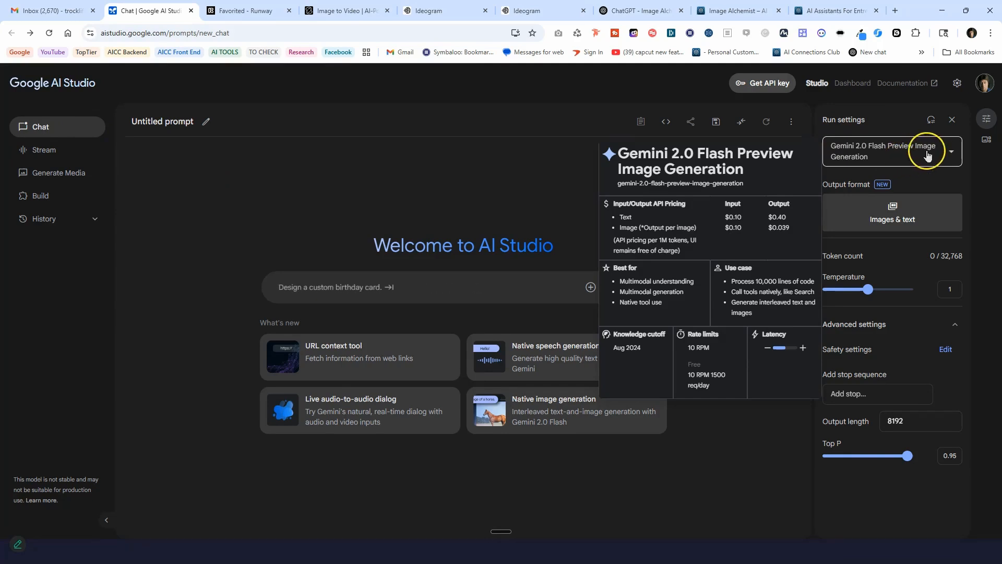
{"action": "left_click", "coordinate": [950, 152]}
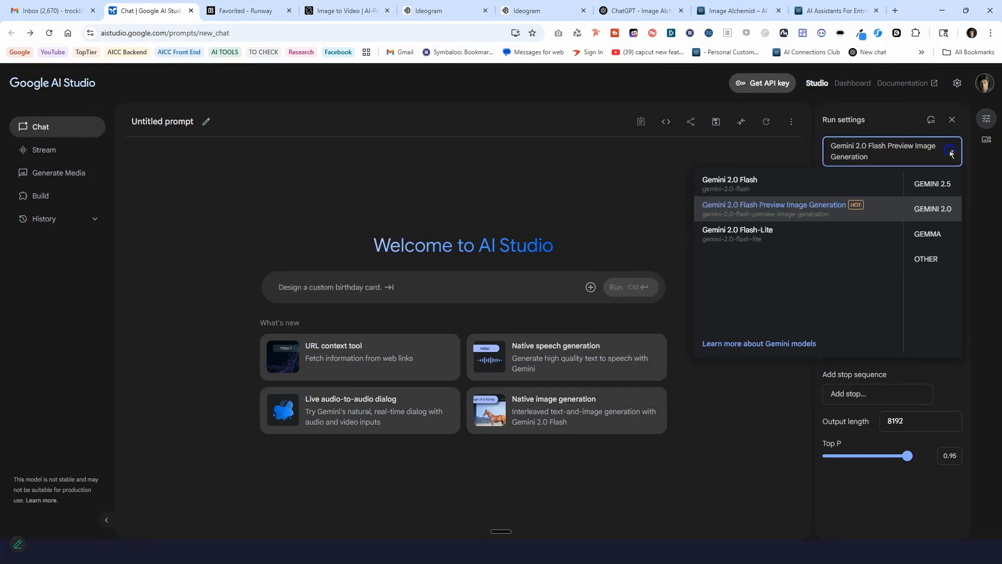
{"action": "left_click", "coordinate": [951, 154]}
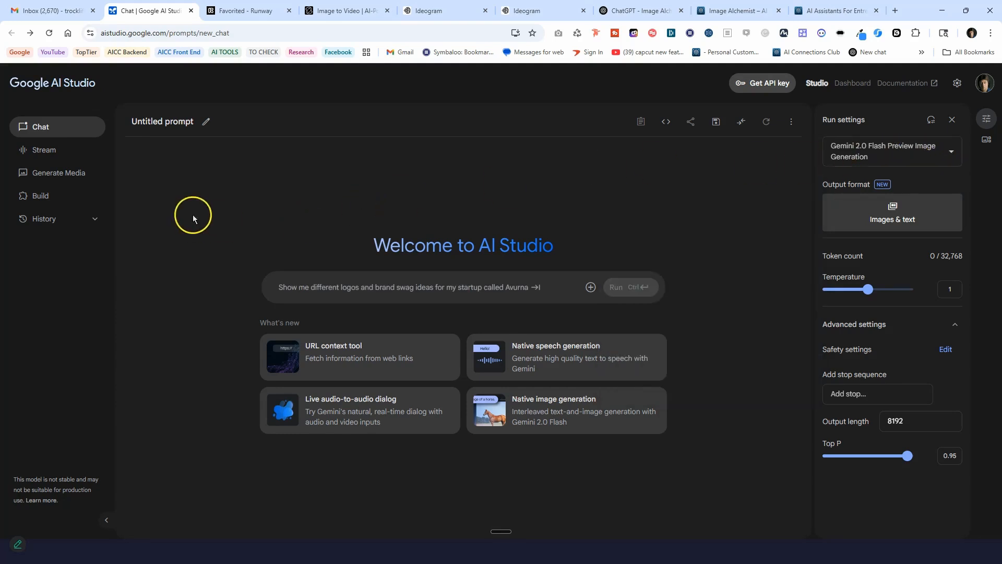
Use native image generation with the prompt "An elephant standing in a river drinking water through his trunk." and view the generated image enlarged.
{"action": "left_click", "coordinate": [550, 410]}
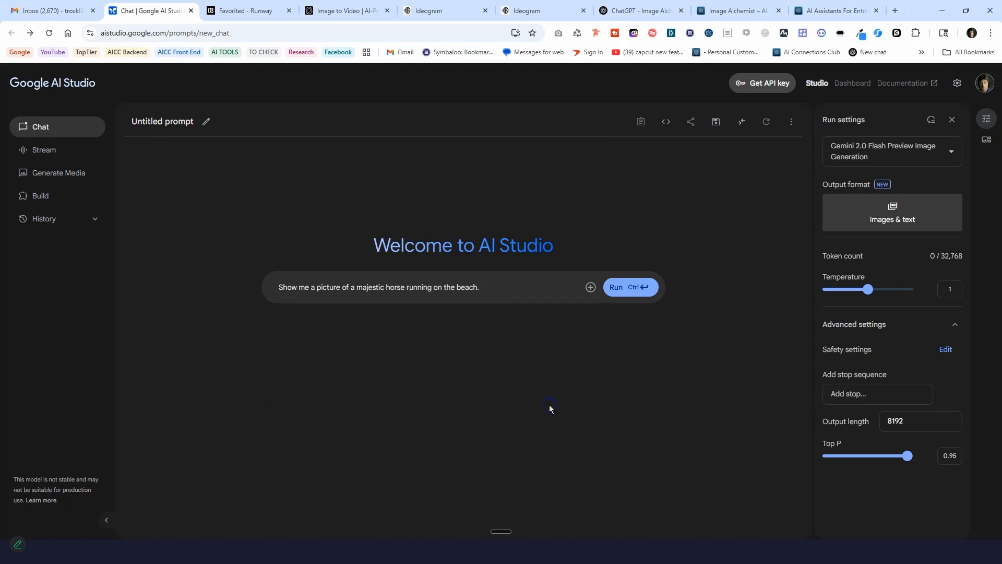
{"action": "left_click", "coordinate": [524, 393]}
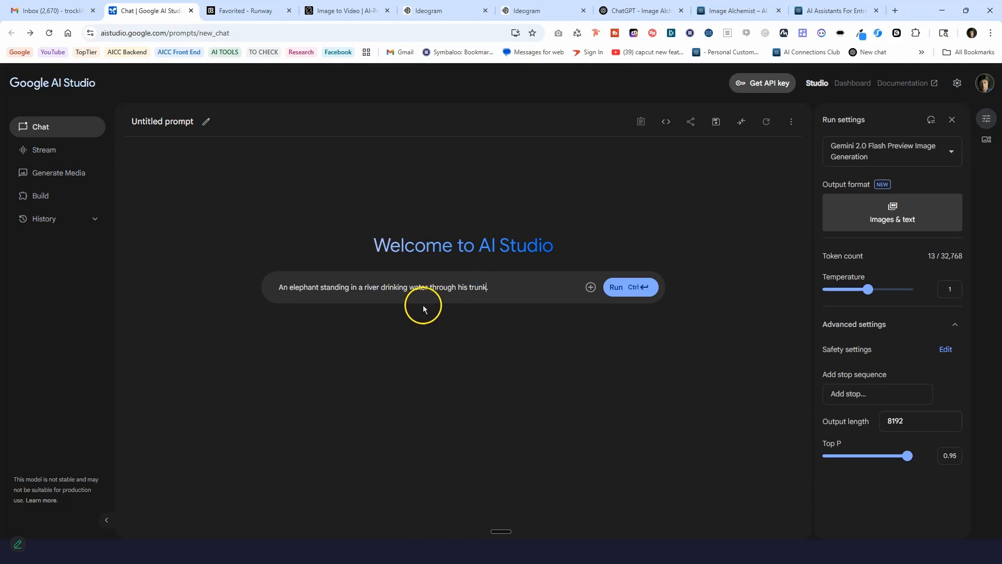
{"action": "left_click", "coordinate": [620, 290]}
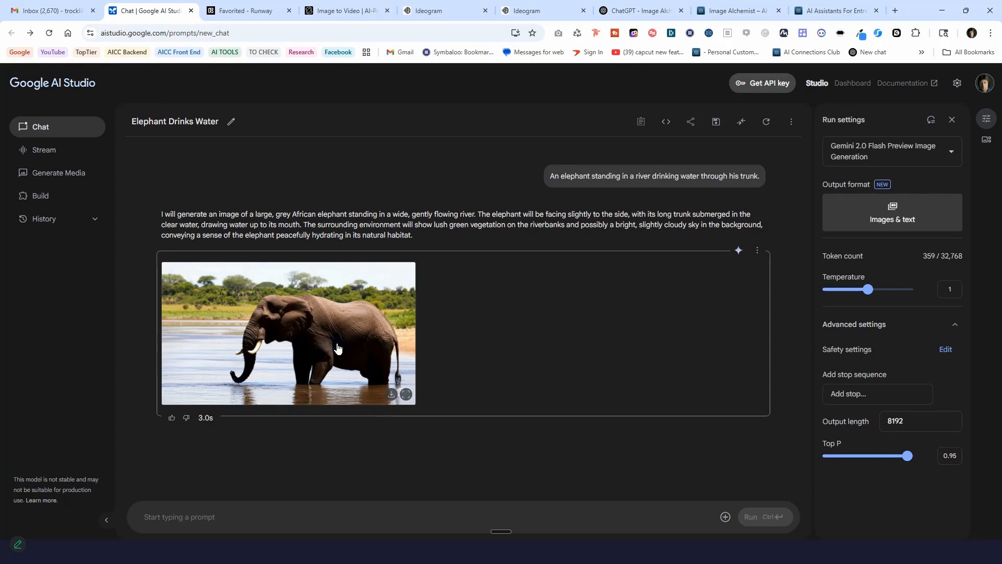
{"action": "left_click", "coordinate": [336, 345]}
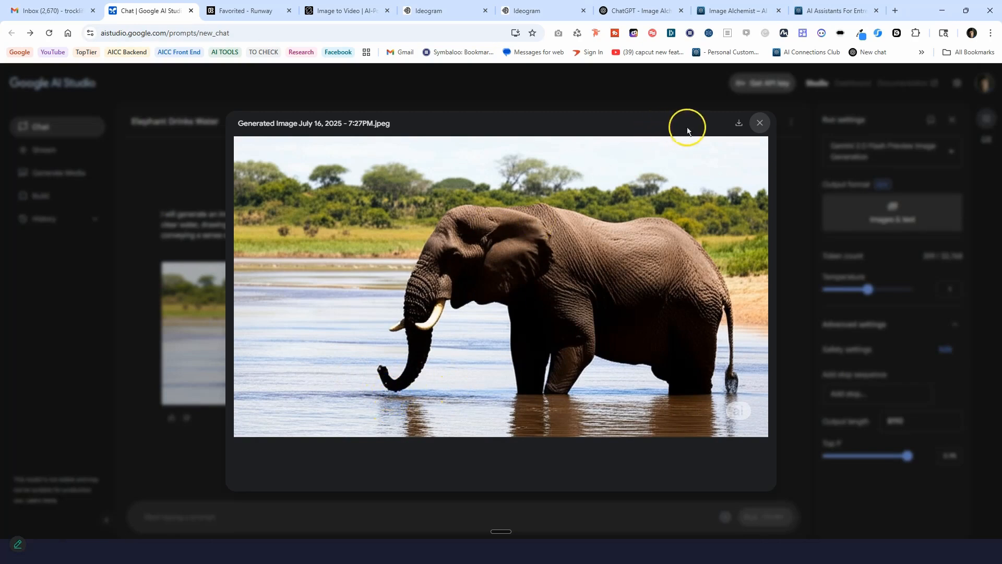
{"action": "left_click", "coordinate": [762, 126]}
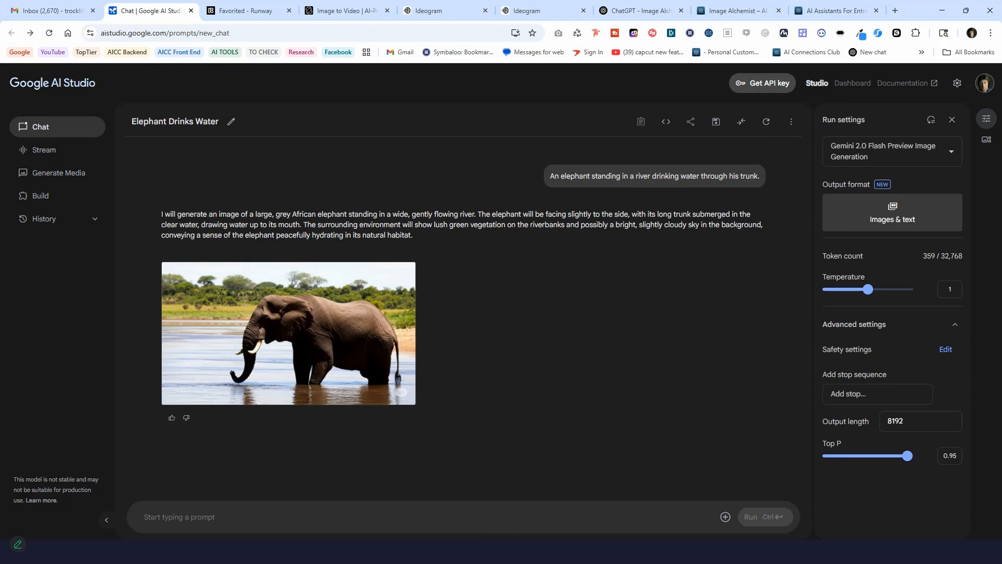
Run the follow-up prompt "Now make the same elephant squirt the water up into the air - keep everything else in the image the same".
{"action": "type", "text": "Now make the same elephant squirt the water up into the air - keep everything else in the image the same"}
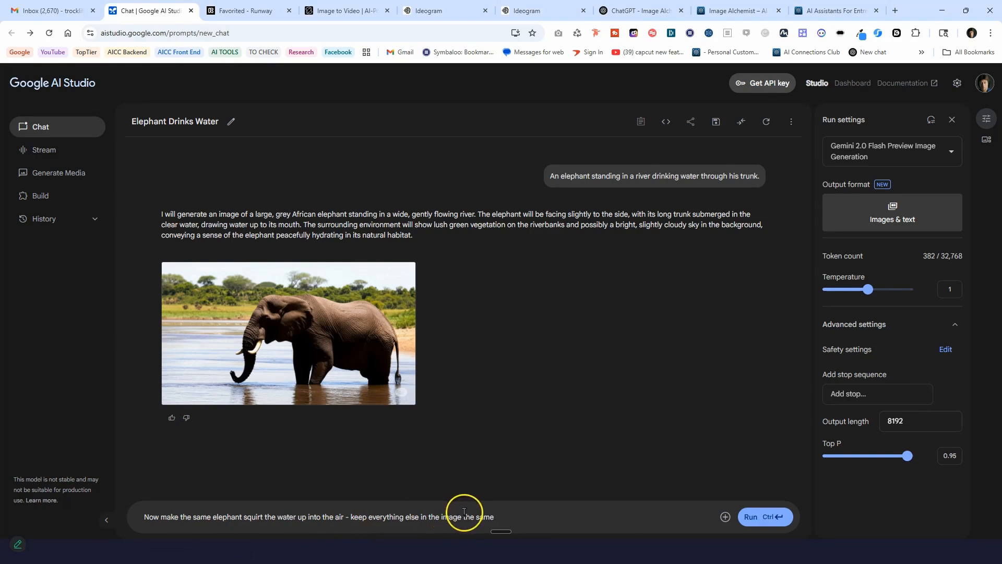
{"action": "left_click", "coordinate": [754, 517]}
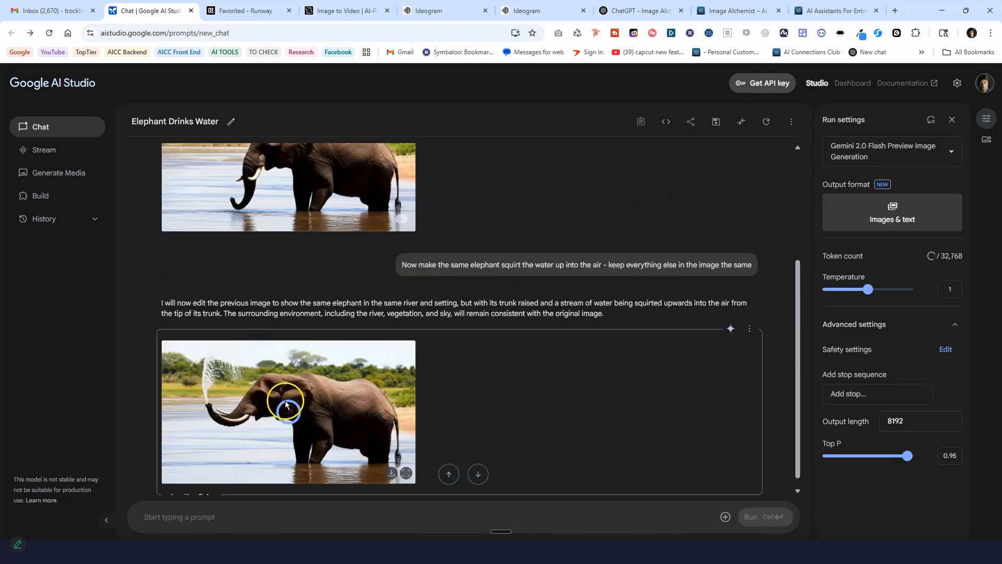
Compare the edited elephant image with the original by viewing each one enlarged.
{"action": "left_click", "coordinate": [310, 385]}
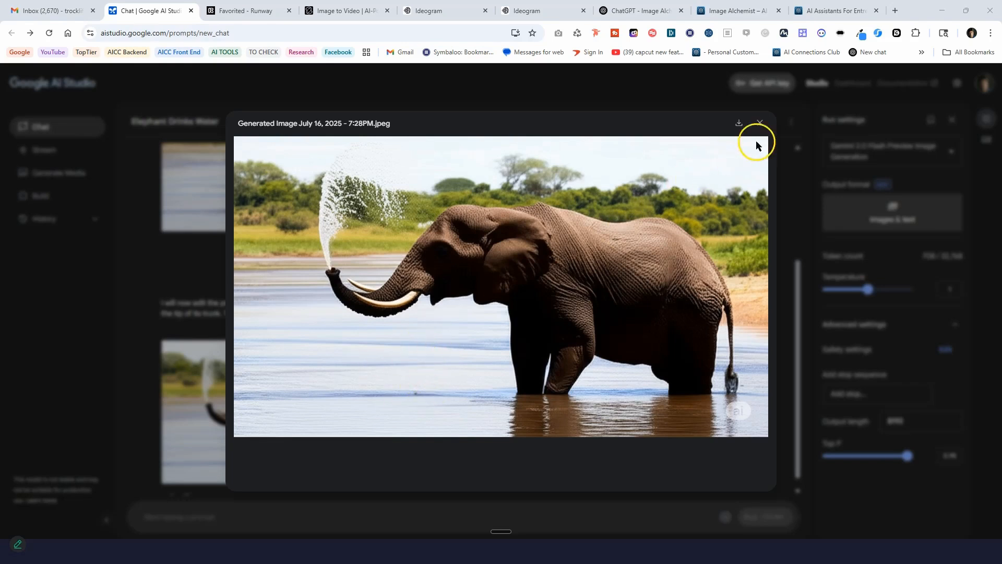
{"action": "left_click", "coordinate": [760, 123]}
{"action": "left_click", "coordinate": [254, 204]}
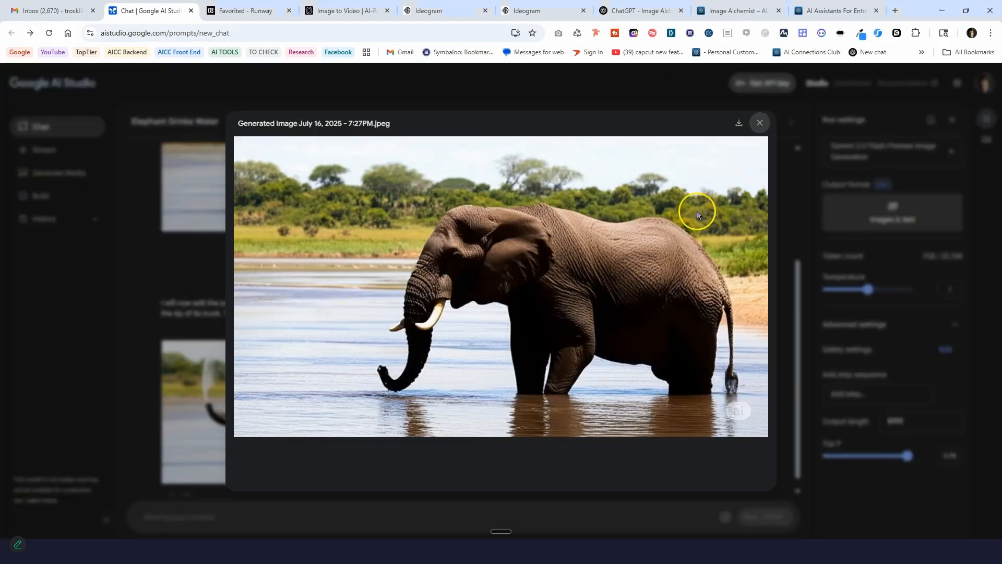
{"action": "left_click", "coordinate": [759, 123]}
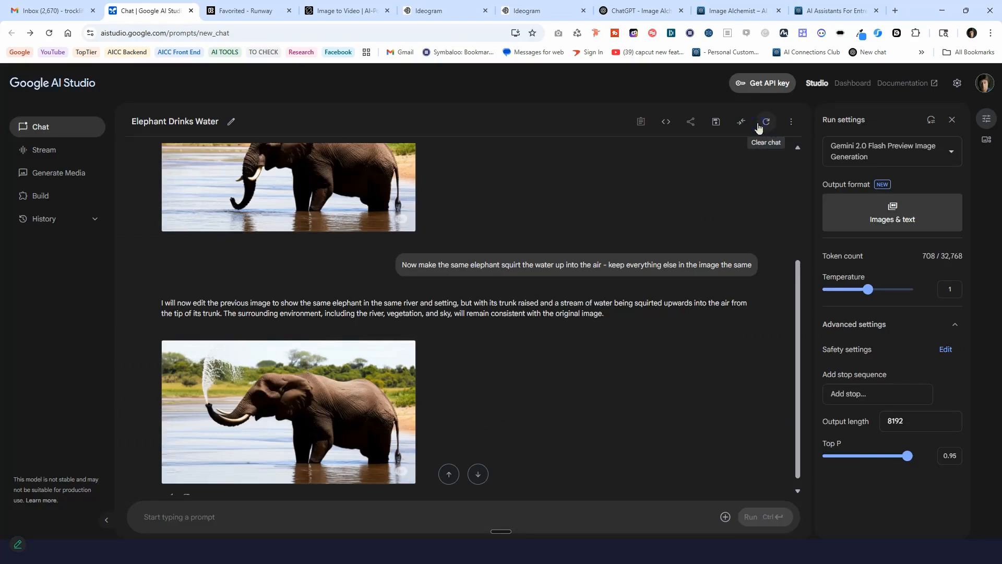
Return to the slide show at the slide on turning images into videos and reveal its Runway link and badger poker image.
{"action": "left_click", "coordinate": [294, 409]}
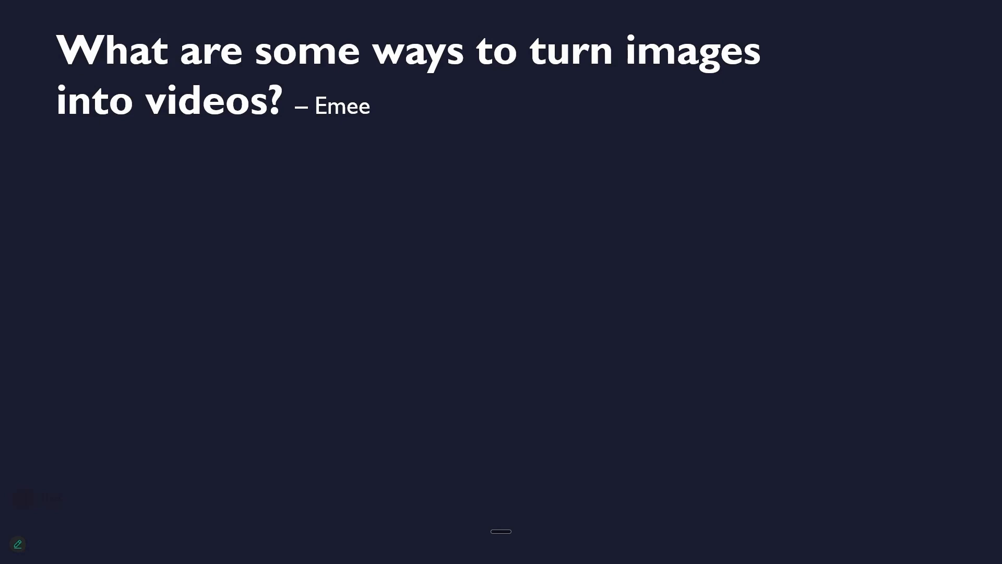
{"action": "left_click", "coordinate": [248, 239]}
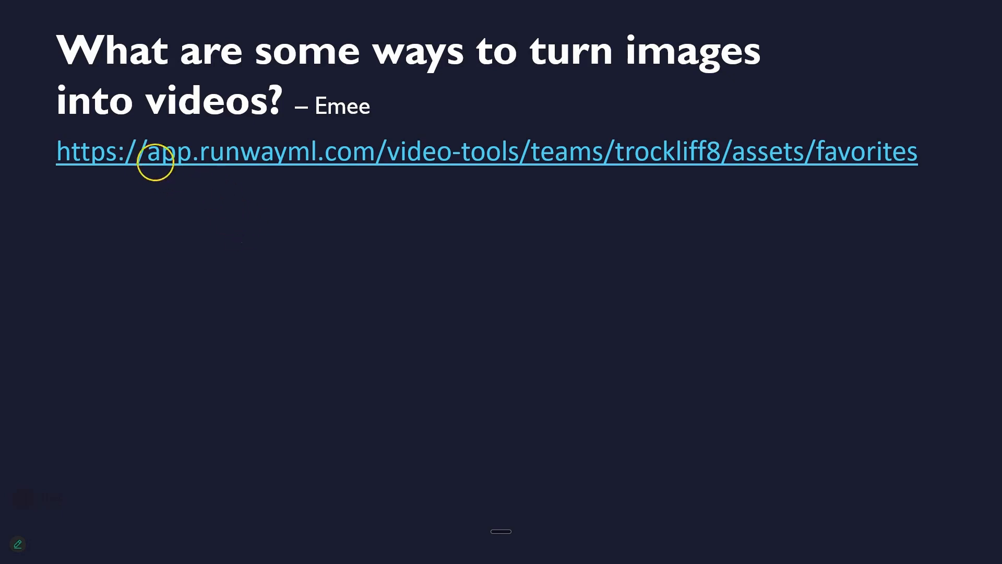
{"action": "left_click", "coordinate": [370, 188]}
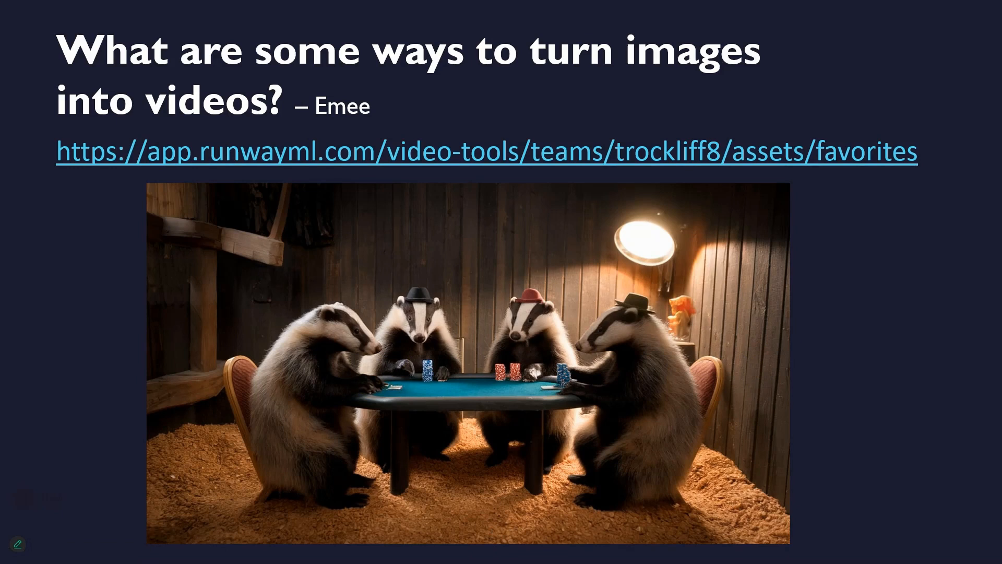
Switch to Runway, view the favorited badger poker video enlarged, and return to the slide show in PowerPoint.
{"action": "key", "text": "alt+Tab"}
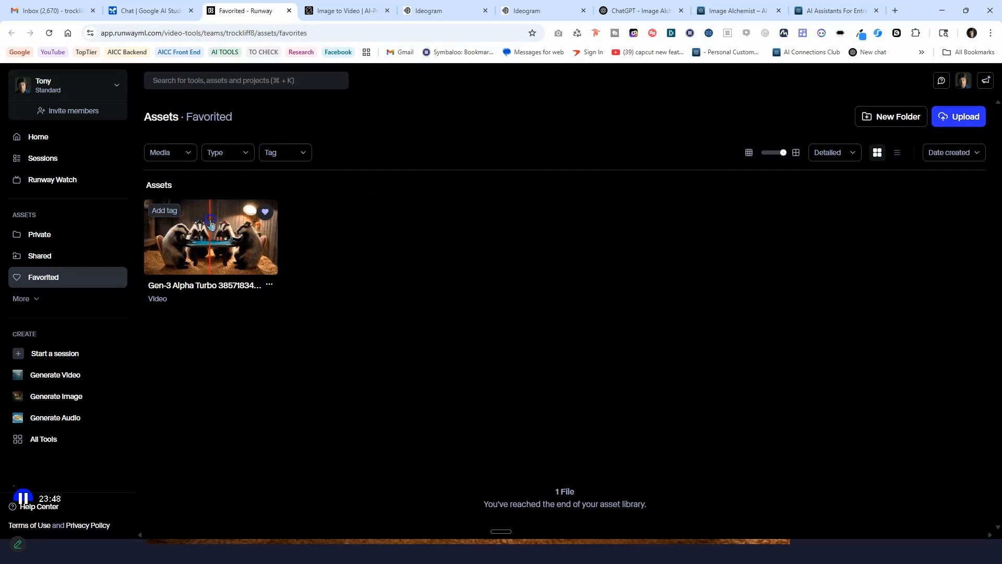
{"action": "left_click", "coordinate": [209, 223]}
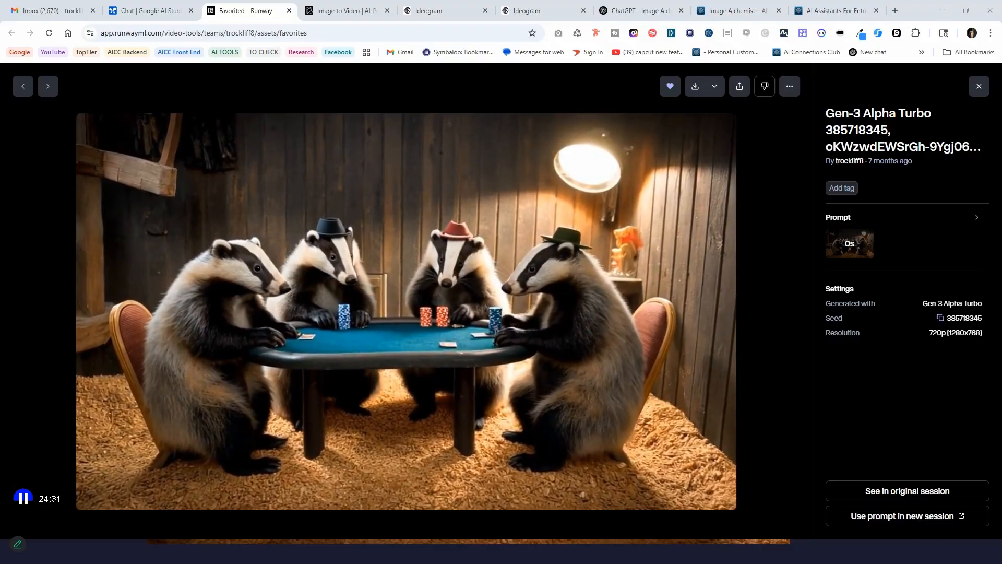
{"action": "key", "text": "alt+Tab"}
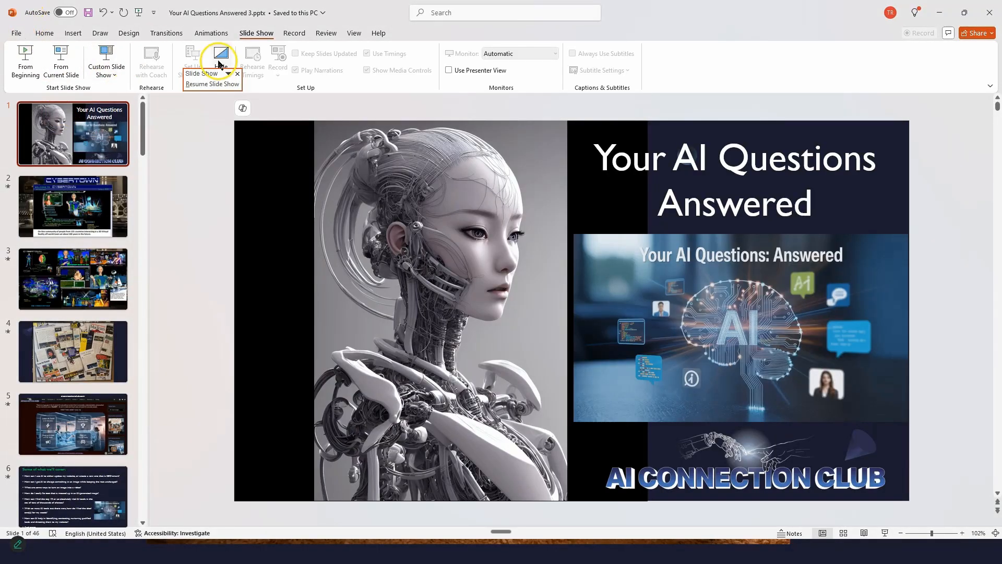
{"action": "left_click", "coordinate": [61, 68]}
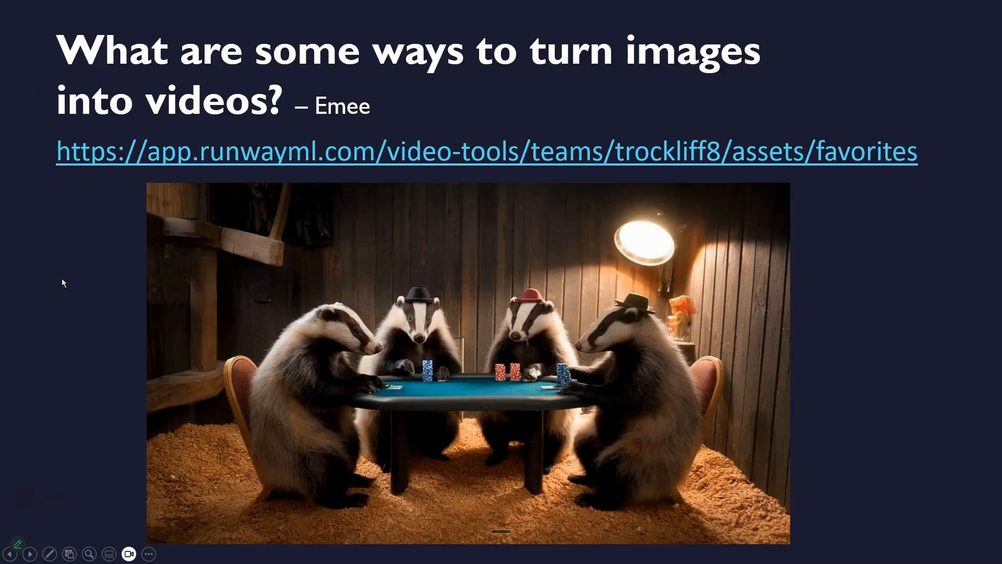
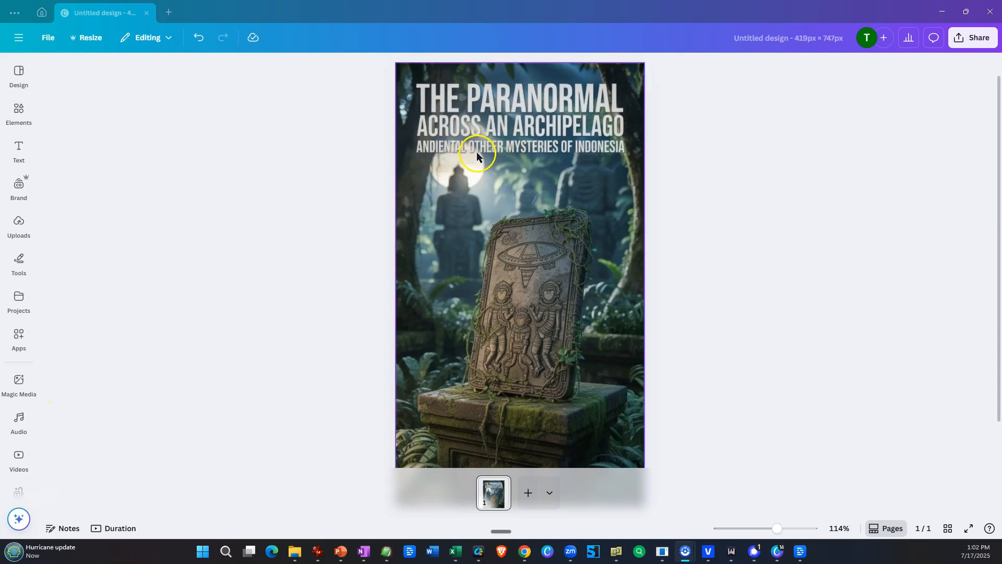
Extract the garbled title block from the cover image as editable text with Magic Studio's Grab Text.
{"action": "left_click", "coordinate": [506, 223]}
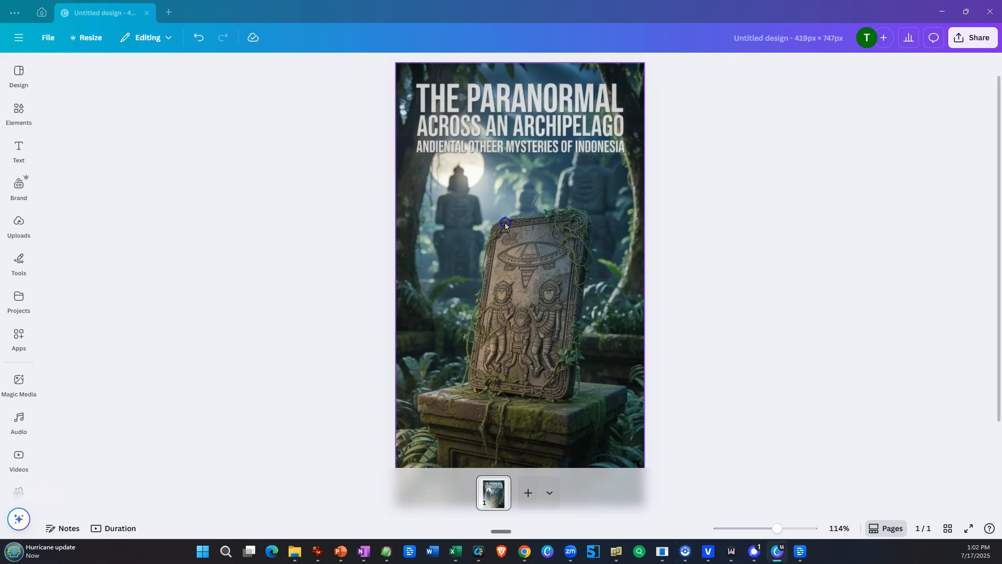
{"action": "left_click", "coordinate": [343, 207]}
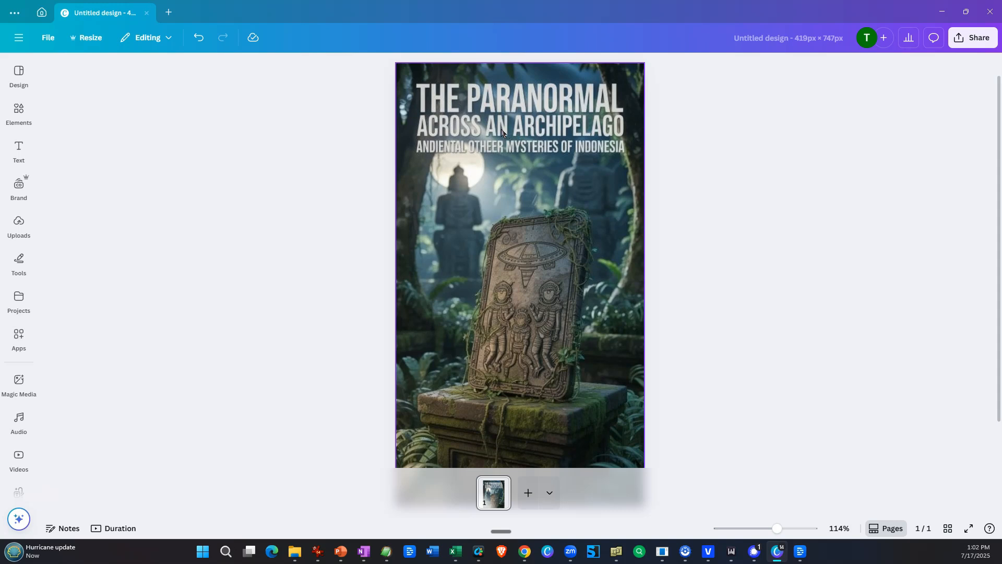
{"action": "left_click", "coordinate": [445, 211]}
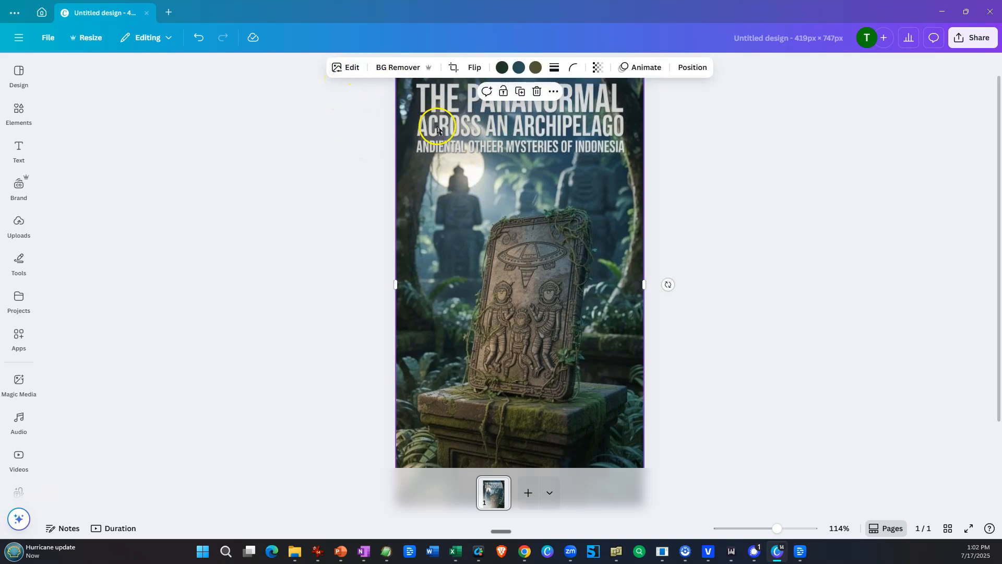
{"action": "left_click", "coordinate": [349, 70]}
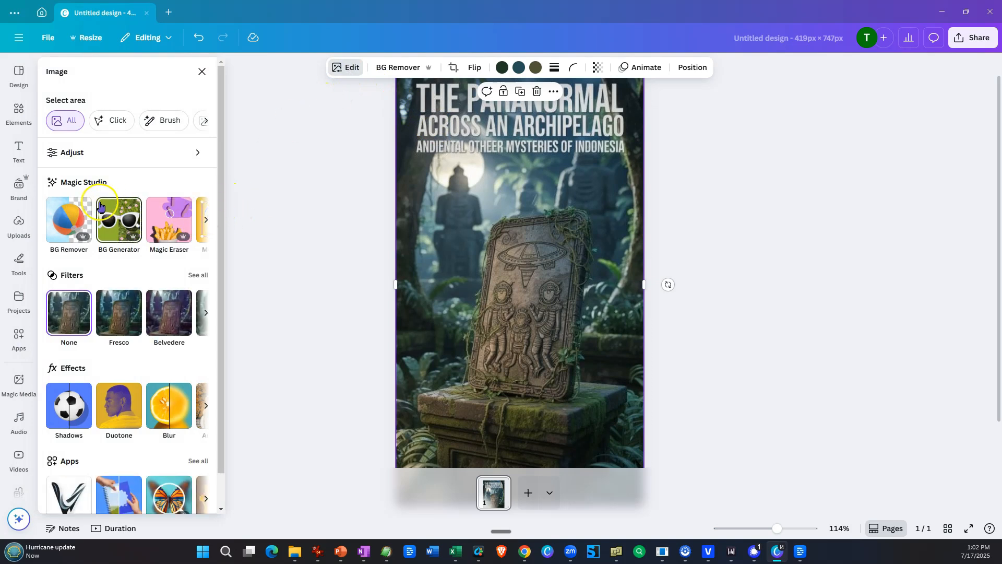
{"action": "left_click", "coordinate": [207, 219]}
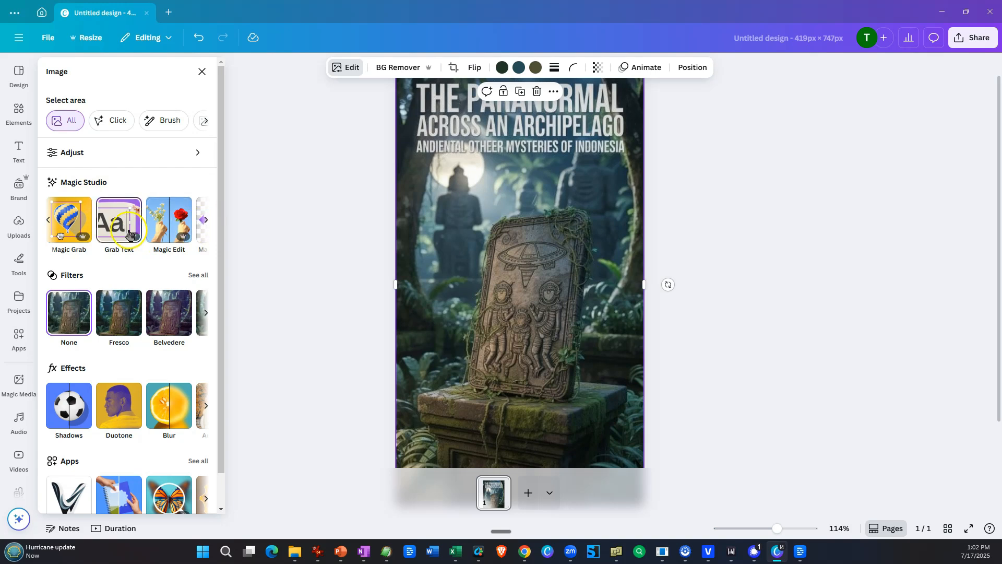
{"action": "left_click", "coordinate": [109, 225]}
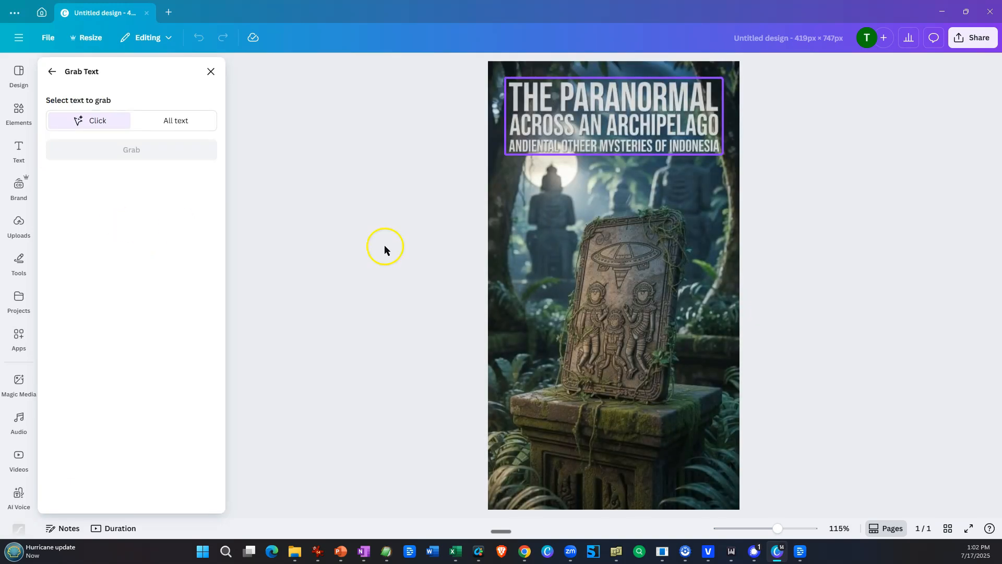
{"action": "left_click", "coordinate": [599, 131]}
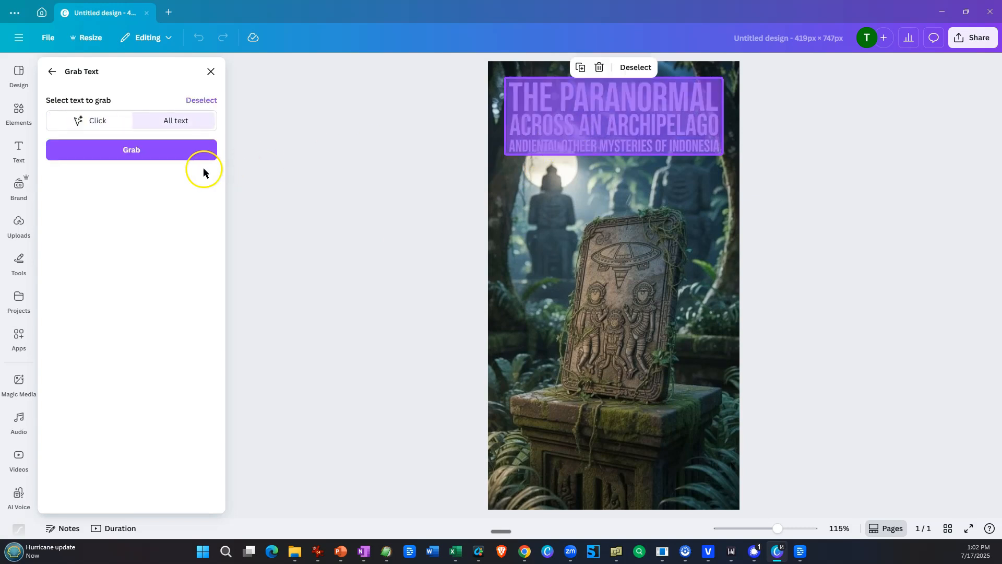
{"action": "left_click", "coordinate": [127, 153]}
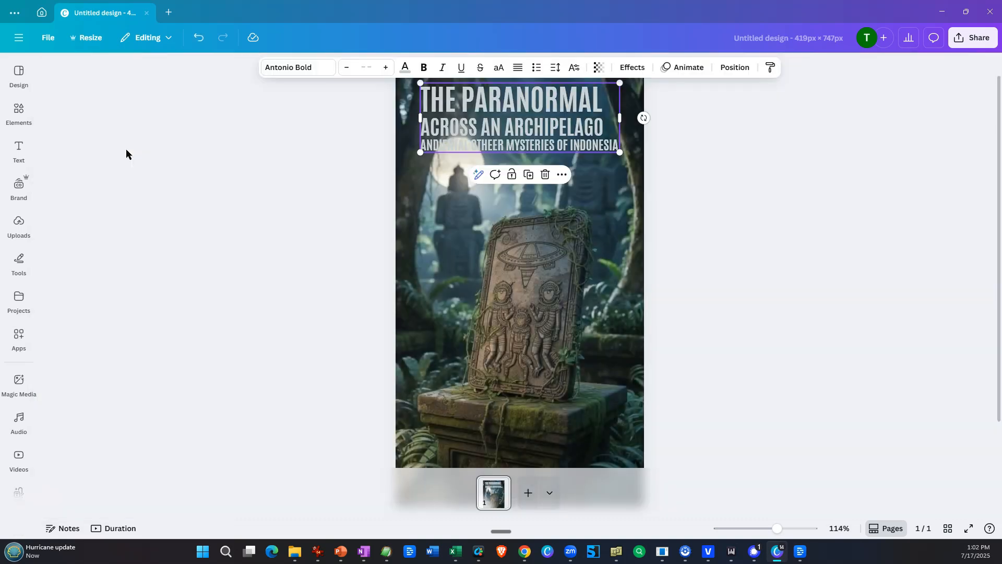
Correct the third title line to read "ANCIENT ALIENS AND OTHER MYSTERIES OF INDONESIA".
{"action": "double_click", "coordinate": [533, 97]}
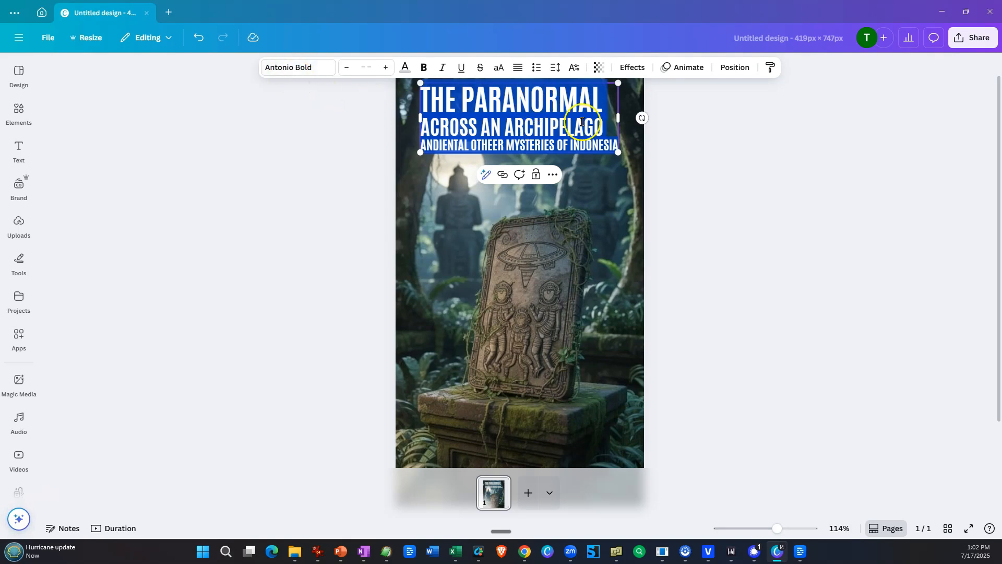
{"action": "left_click", "coordinate": [453, 144]}
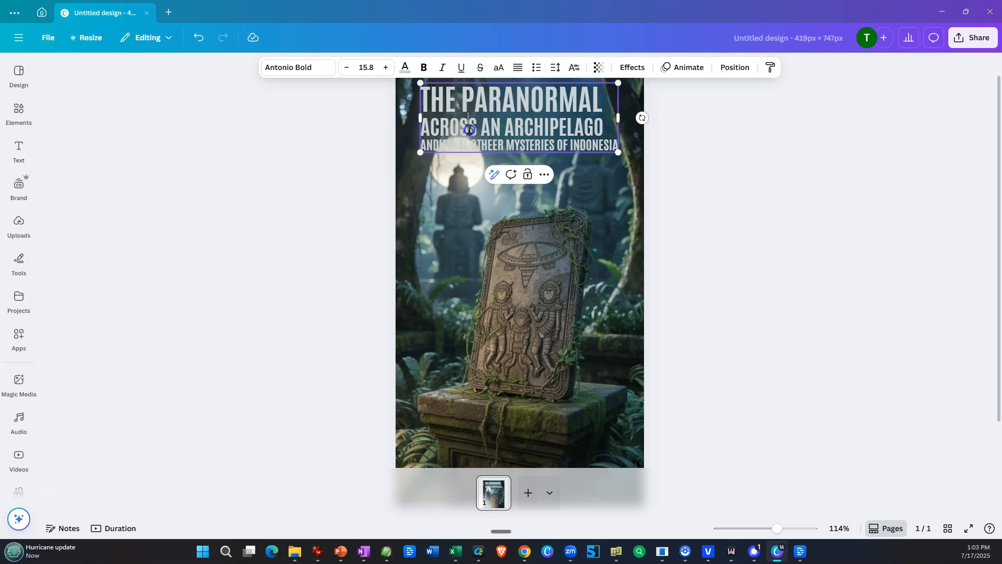
{"action": "left_click_drag", "start_coordinate": [432, 146], "coordinate": [468, 149]}
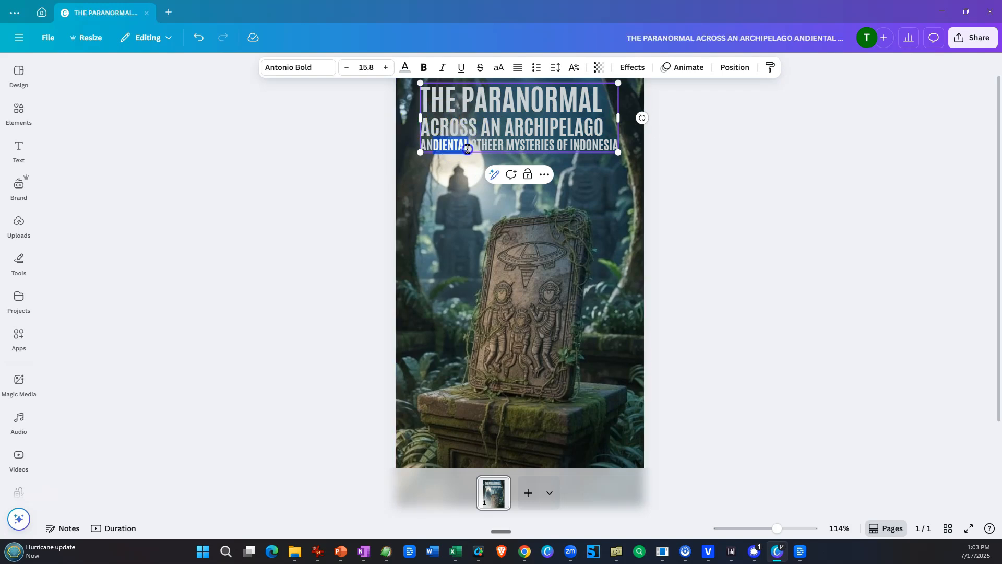
{"action": "type", "text": "CIENT ALIENS AND"}
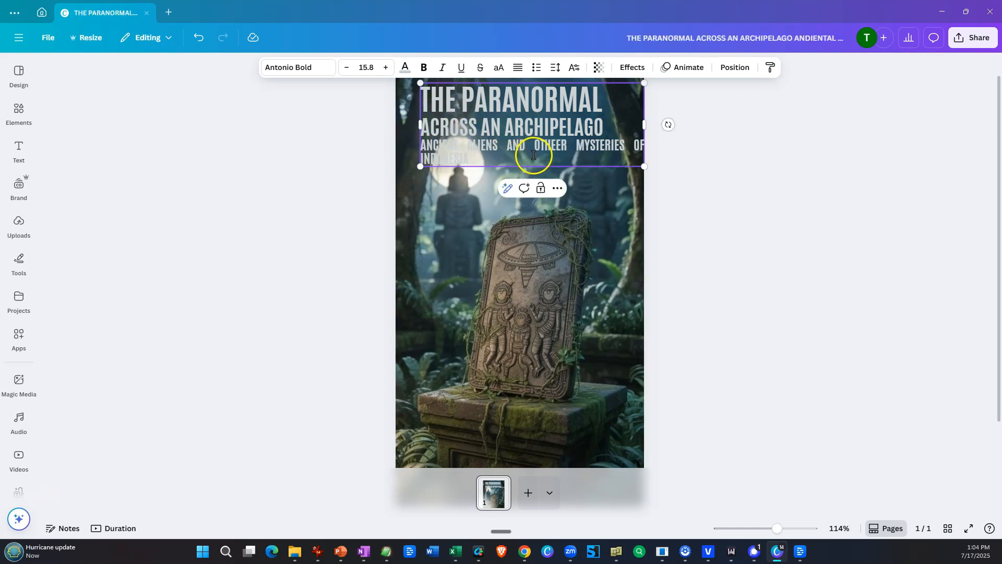
{"action": "left_click", "coordinate": [556, 150]}
{"action": "key", "text": "BackSpace"}
{"action": "left_click", "coordinate": [562, 146]}
{"action": "key", "text": "BackSpace"}
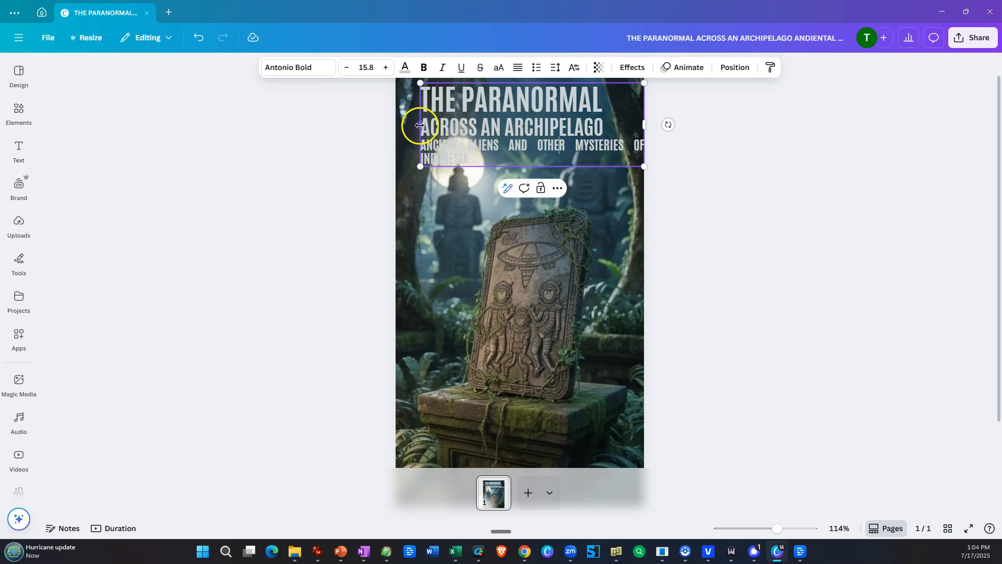
Widen the title text box so the subtitle fits on a single line.
{"action": "left_click_drag", "start_coordinate": [421, 125], "coordinate": [406, 127]}
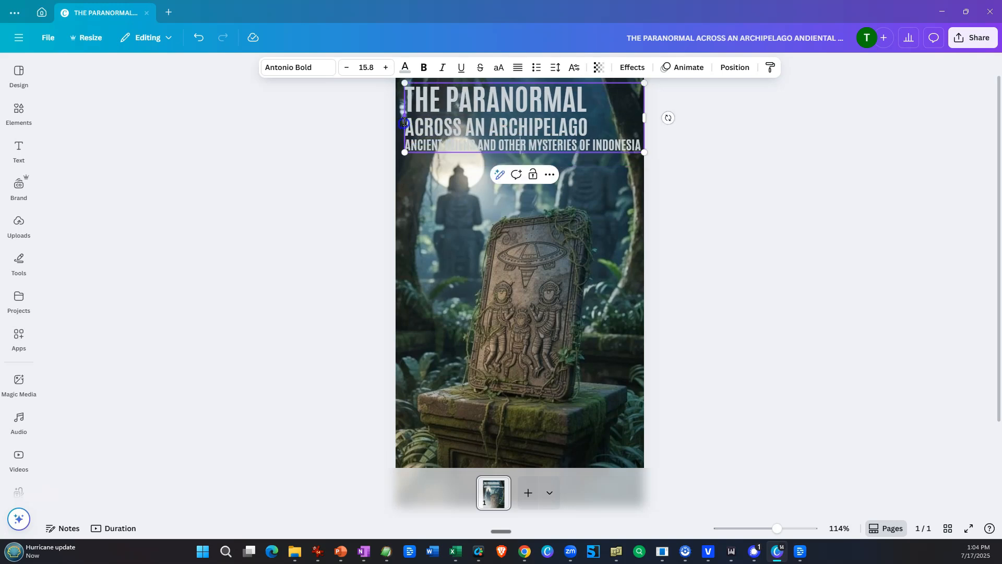
{"action": "left_click", "coordinate": [471, 138]}
{"action": "left_click", "coordinate": [374, 119]}
{"action": "left_click", "coordinate": [410, 119]}
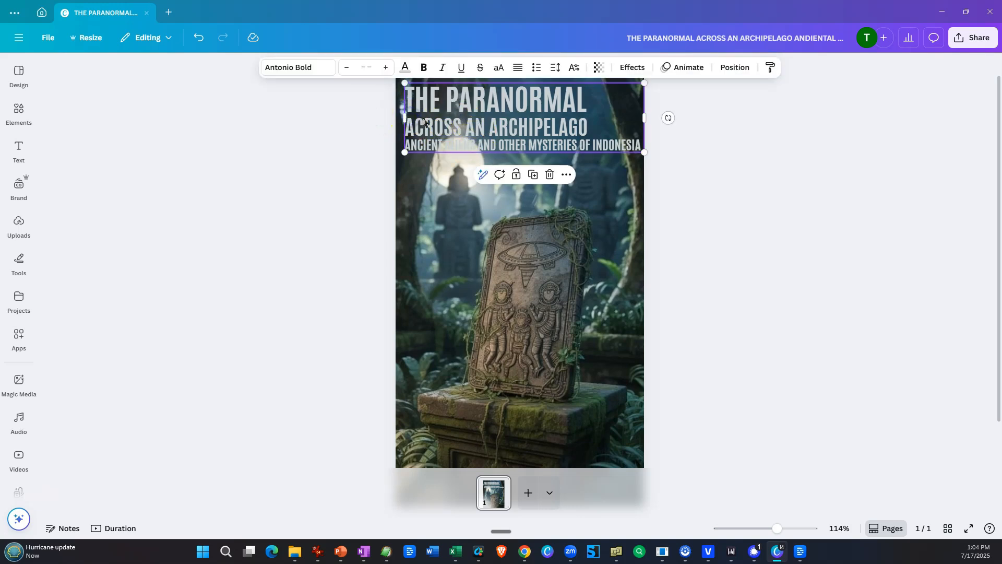
Centre-align the title text and reposition the block near the upper edge of the cover, demonstrating that it moves freely.
{"action": "left_click_drag", "start_coordinate": [424, 121], "coordinate": [425, 248]}
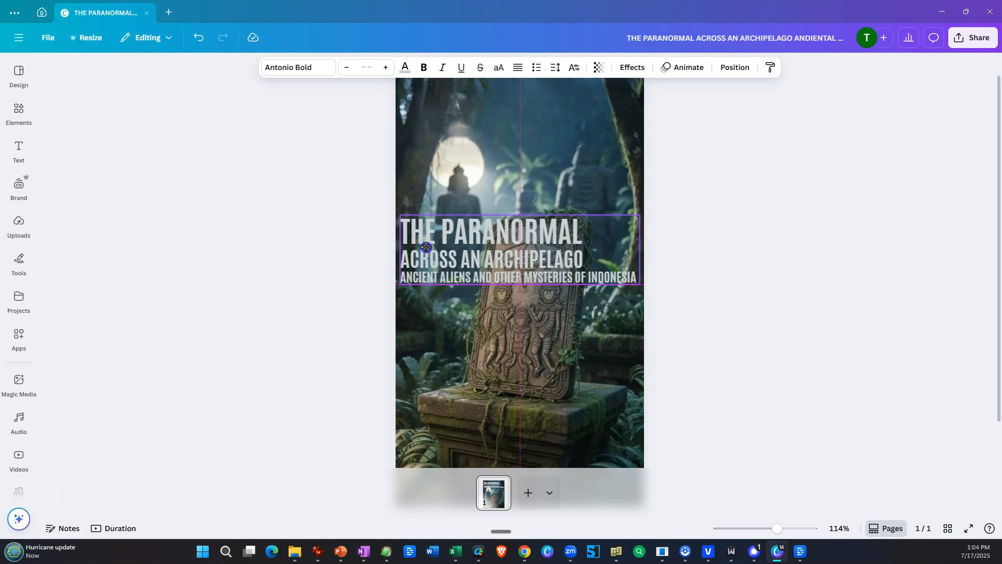
{"action": "left_click_drag", "start_coordinate": [426, 247], "coordinate": [427, 123]}
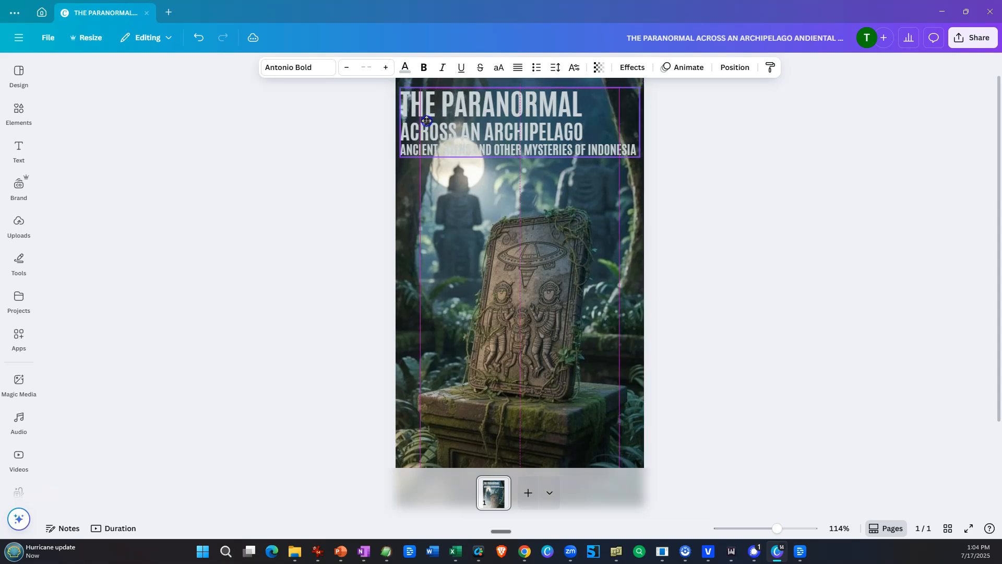
{"action": "left_click", "coordinate": [520, 68]}
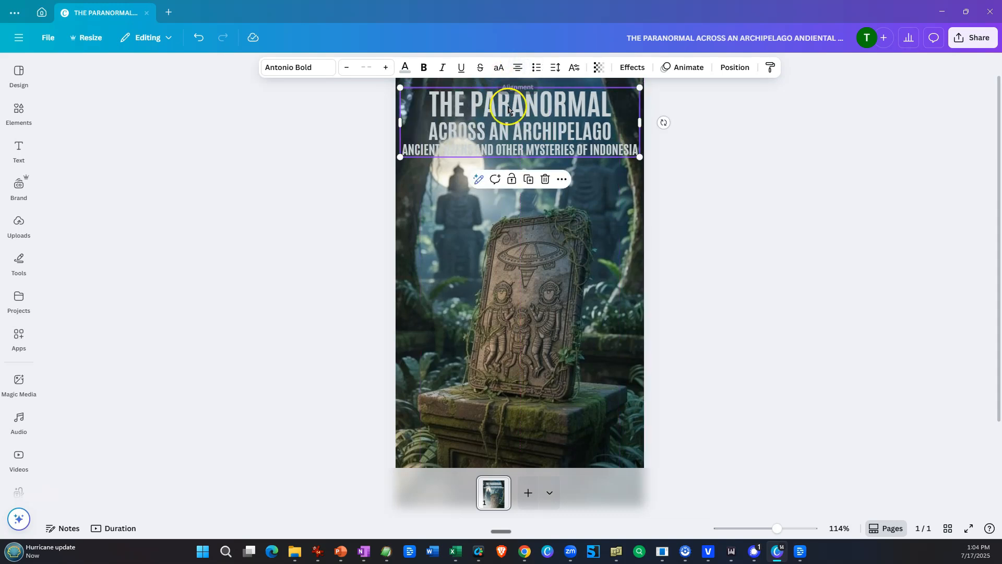
{"action": "left_click_drag", "start_coordinate": [531, 135], "coordinate": [532, 127]}
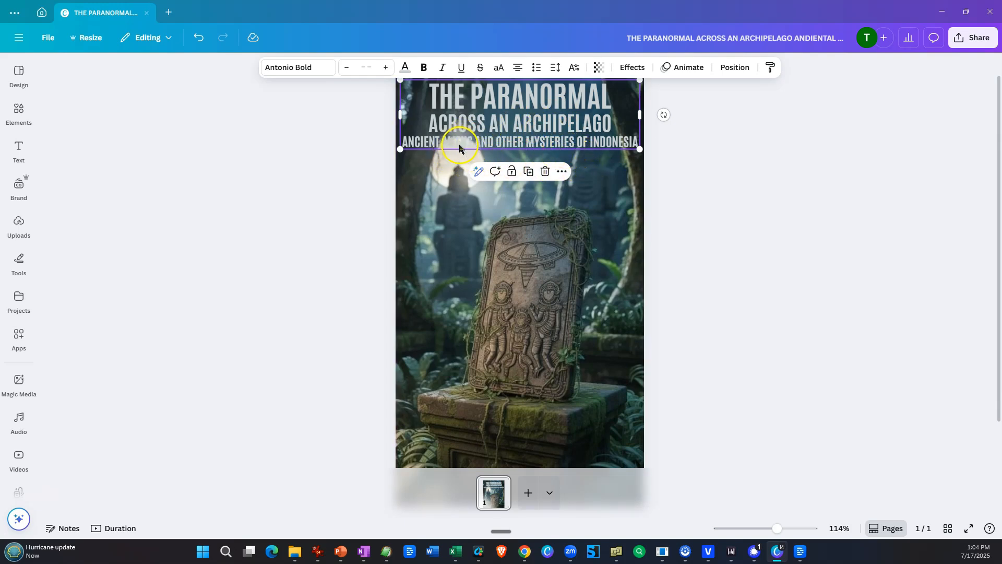
Add a black rounded rectangle behind the title text, stretched across the full width of the cover.
{"action": "left_click", "coordinate": [19, 112]}
{"action": "left_click", "coordinate": [87, 223]}
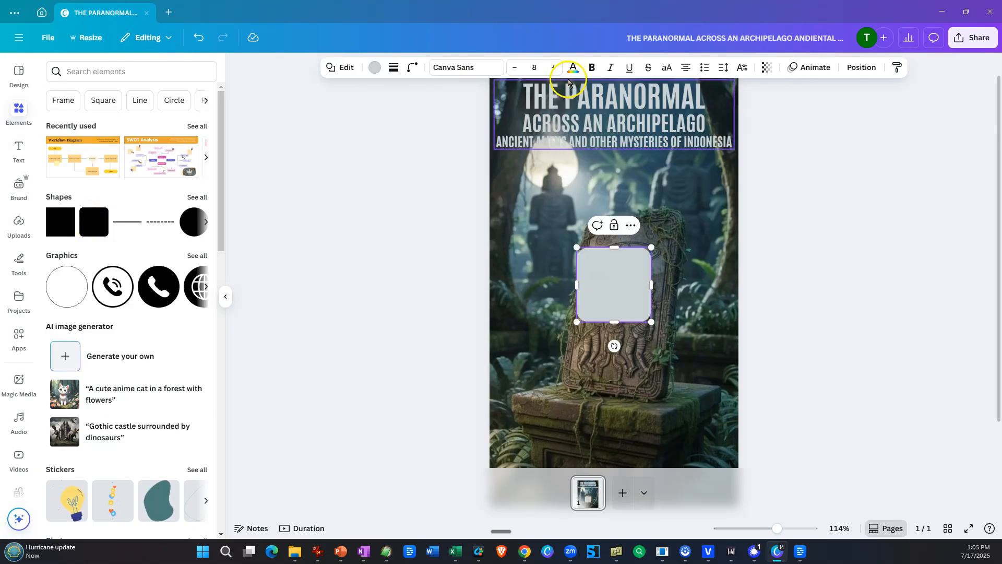
{"action": "left_click", "coordinate": [374, 67]}
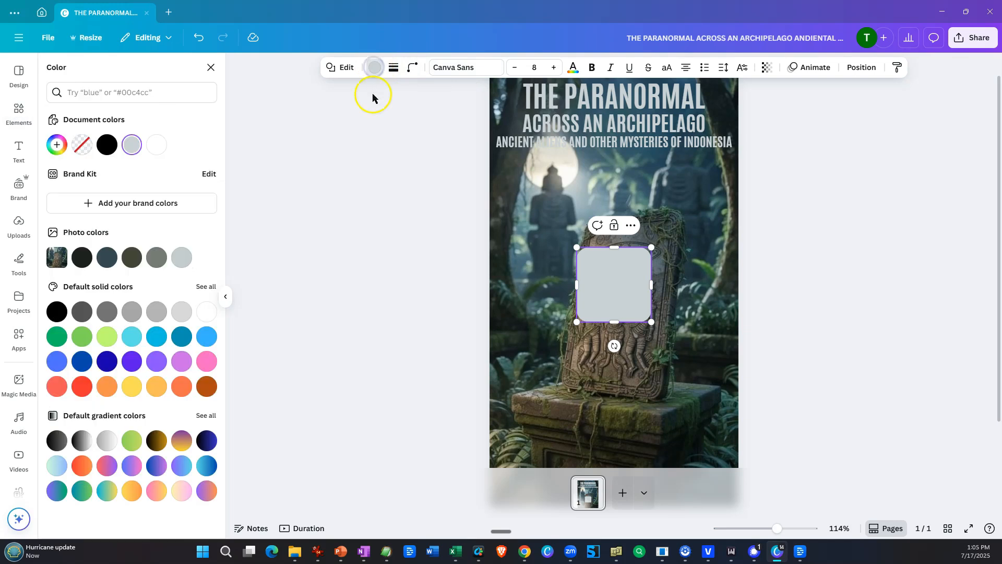
{"action": "left_click", "coordinate": [106, 145]}
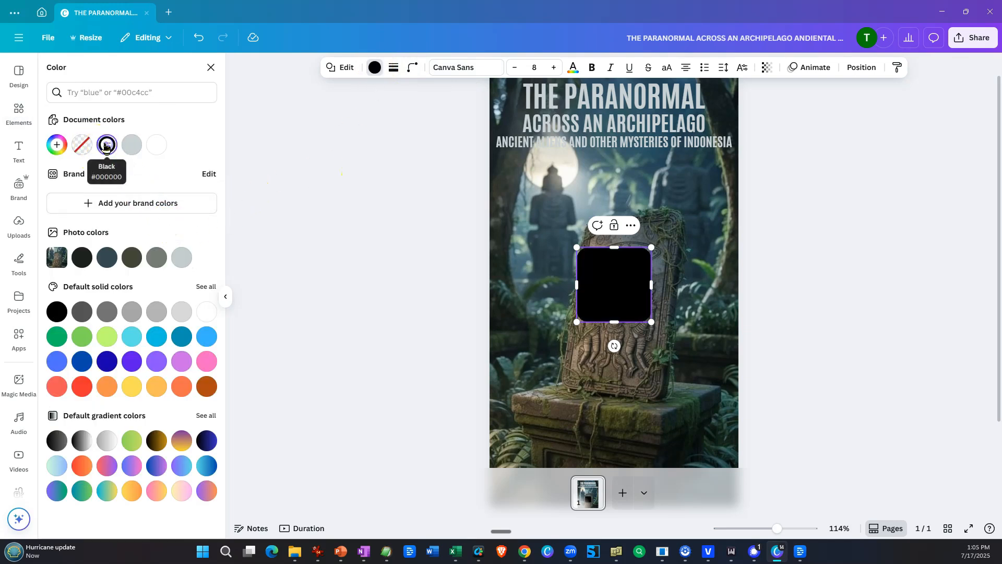
{"action": "left_click_drag", "start_coordinate": [593, 306], "coordinate": [514, 136]}
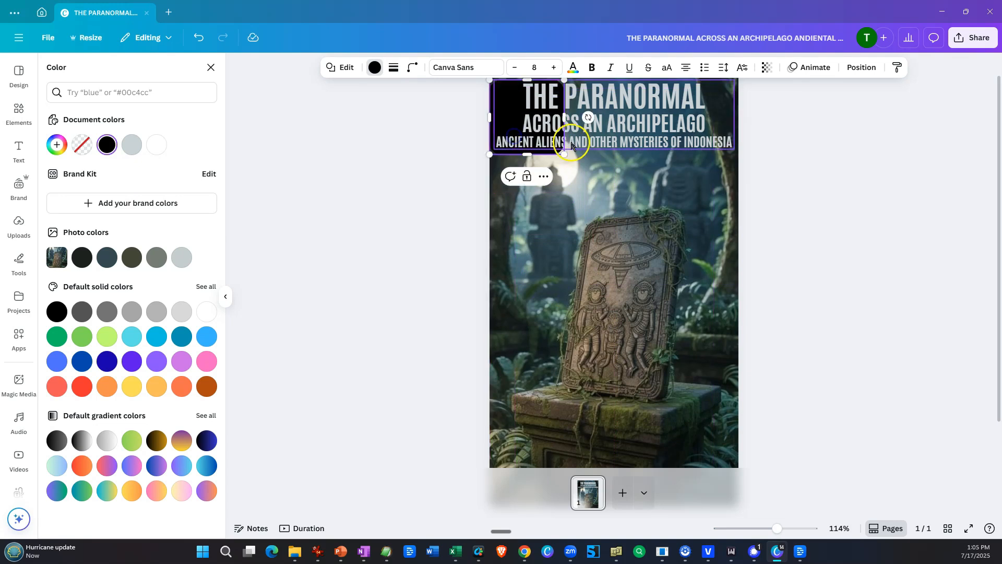
{"action": "left_click_drag", "start_coordinate": [564, 117], "coordinate": [741, 123]}
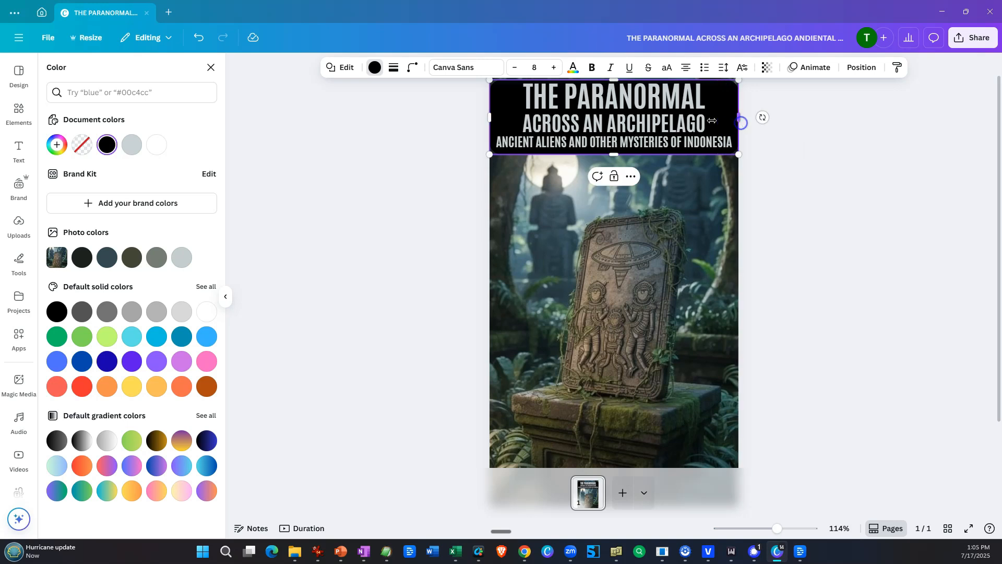
Set the transparency of the black panel behind the title to 46.
{"action": "left_click", "coordinate": [764, 68]}
{"action": "left_click_drag", "start_coordinate": [789, 110], "coordinate": [750, 107]}
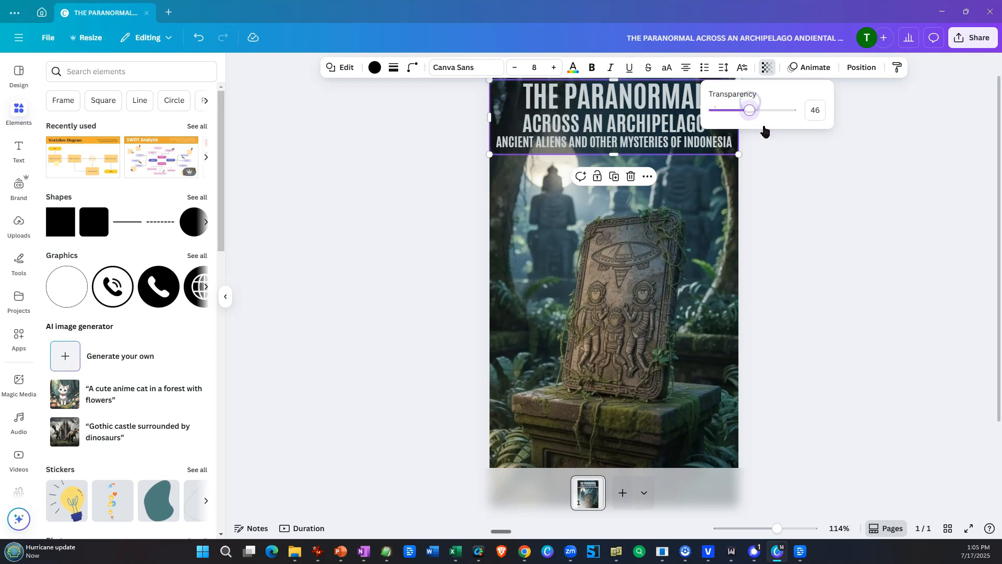
{"action": "left_click", "coordinate": [799, 195]}
{"action": "left_click", "coordinate": [799, 197]}
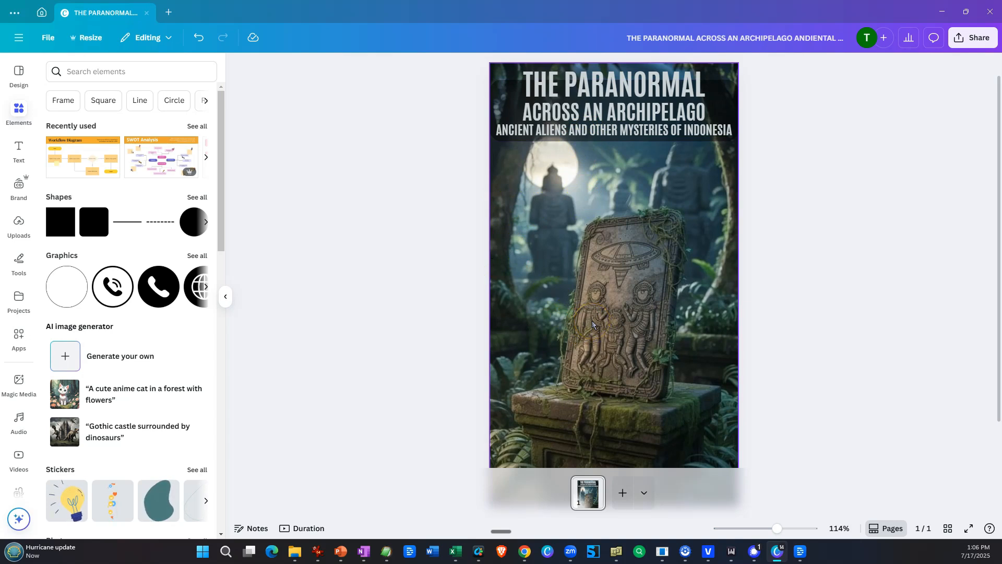
Separate the carved stone tablet from the cover's background image with Magic Grab.
{"action": "left_click", "coordinate": [538, 306]}
{"action": "left_click", "coordinate": [538, 304]}
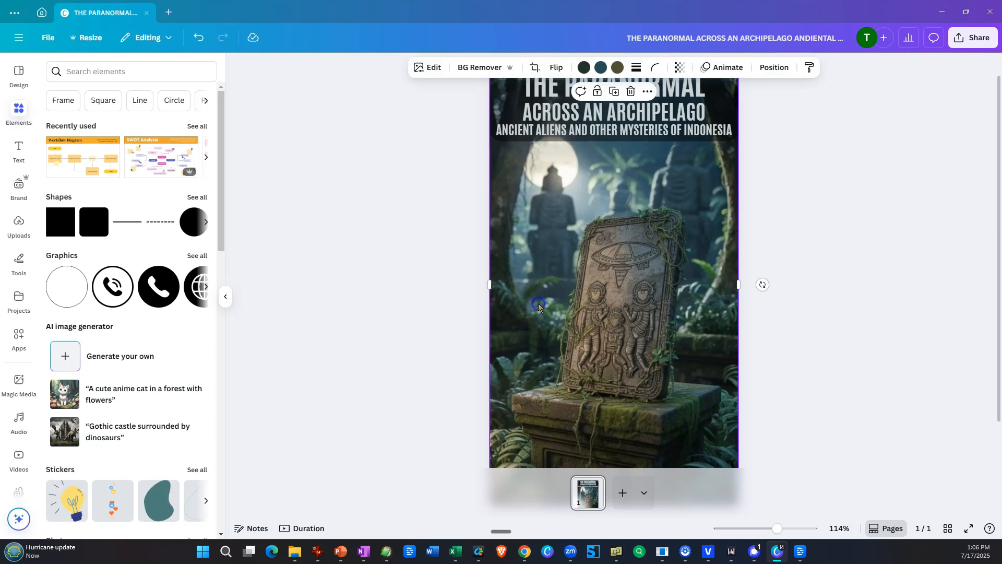
{"action": "left_click", "coordinate": [430, 67]}
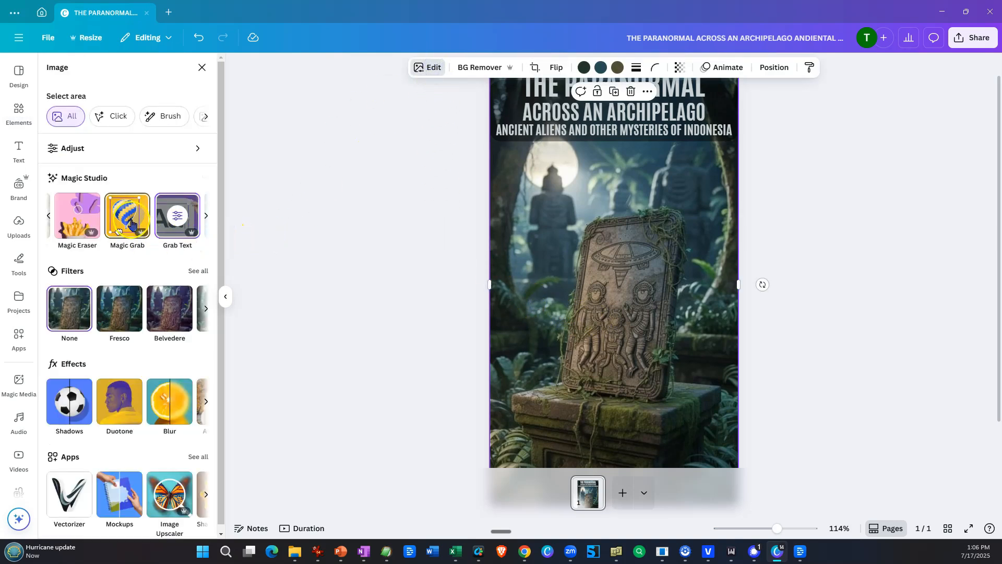
{"action": "left_click", "coordinate": [129, 219]}
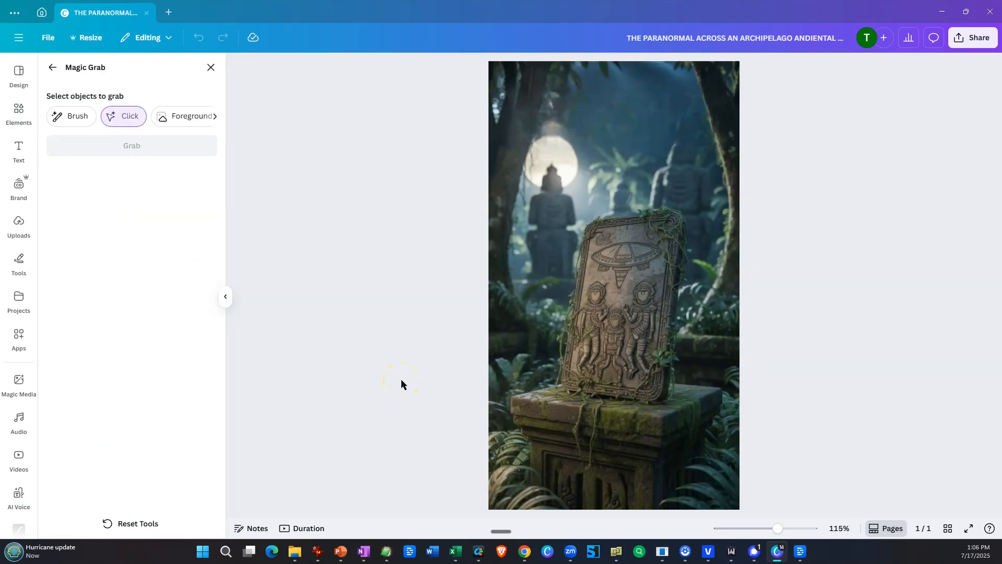
{"action": "left_click", "coordinate": [617, 350]}
{"action": "left_click", "coordinate": [130, 149]}
Move and enlarge the grabbed stone tablet over the pedestal, and scale it back down slightly.
{"action": "left_click_drag", "start_coordinate": [640, 353], "coordinate": [617, 335]}
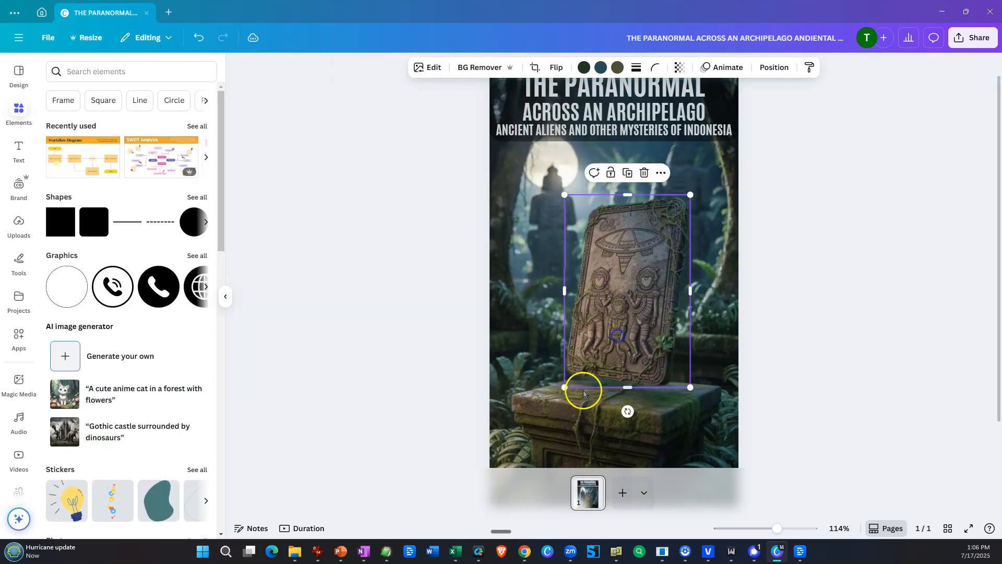
{"action": "left_click_drag", "start_coordinate": [564, 387], "coordinate": [610, 338]}
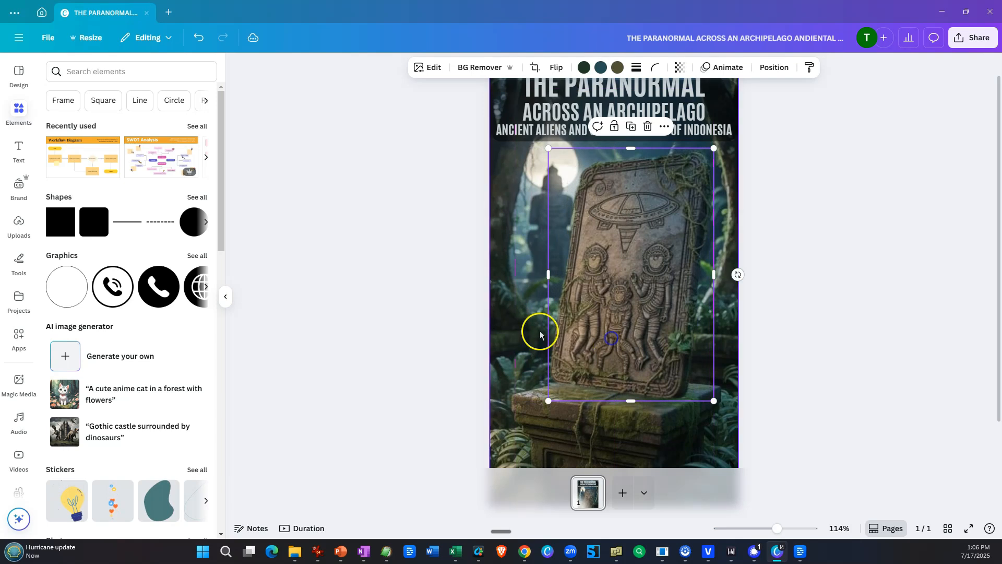
{"action": "left_click", "coordinate": [438, 310]}
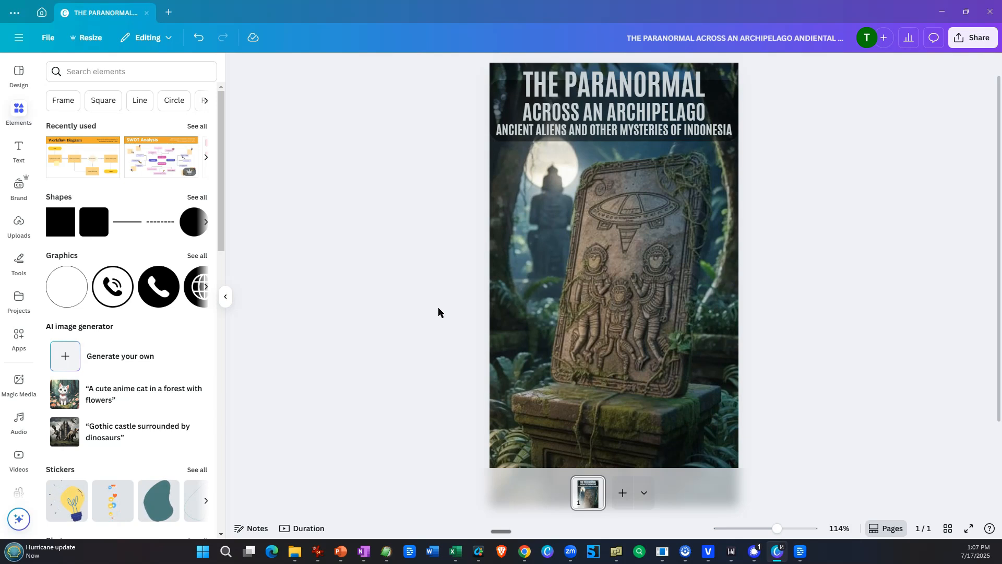
{"action": "left_click", "coordinate": [657, 311]}
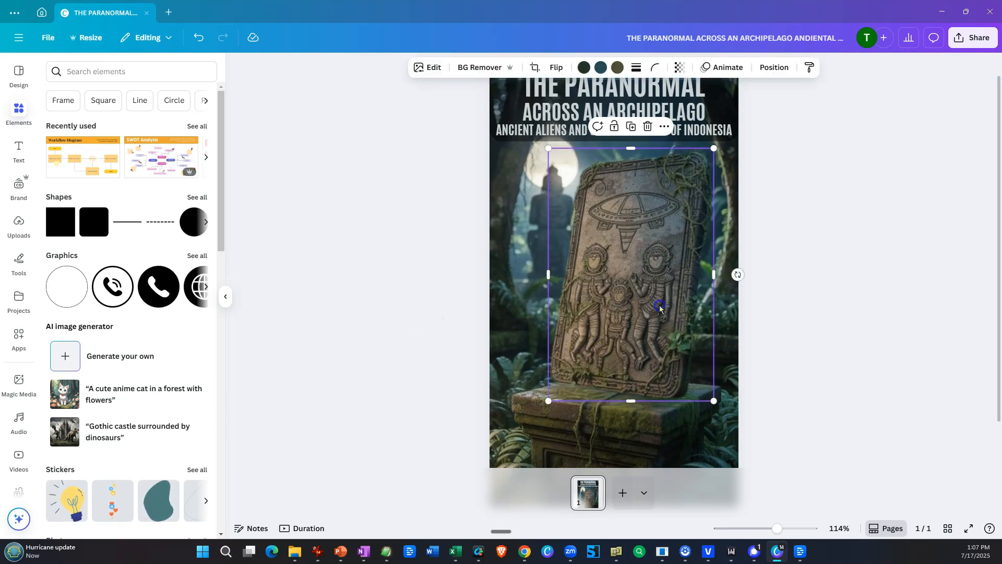
{"action": "left_click_drag", "start_coordinate": [548, 148], "coordinate": [565, 175]}
{"action": "mouse_move", "coordinate": [631, 276]}
{"action": "left_mouse_down"}
{"action": "mouse_move", "coordinate": [622, 251]}
{"action": "mouse_move", "coordinate": [637, 272]}
{"action": "mouse_move", "coordinate": [620, 271]}
{"action": "left_mouse_up"}
Delete the grabbed stone tablet from the cover, leaving the pedestal empty.
{"action": "left_click", "coordinate": [450, 260]}
{"action": "left_click", "coordinate": [619, 279]}
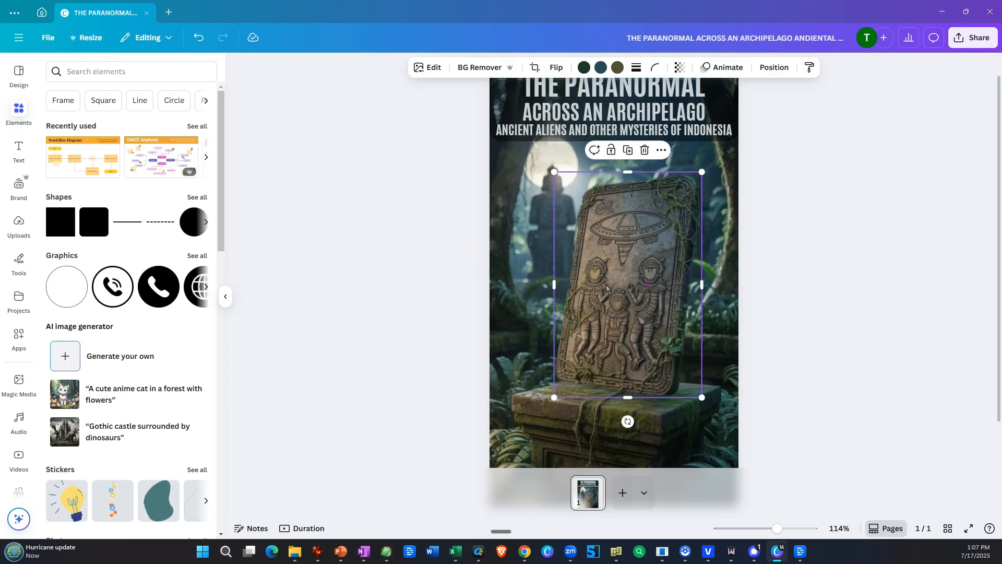
{"action": "key", "text": "Delete"}
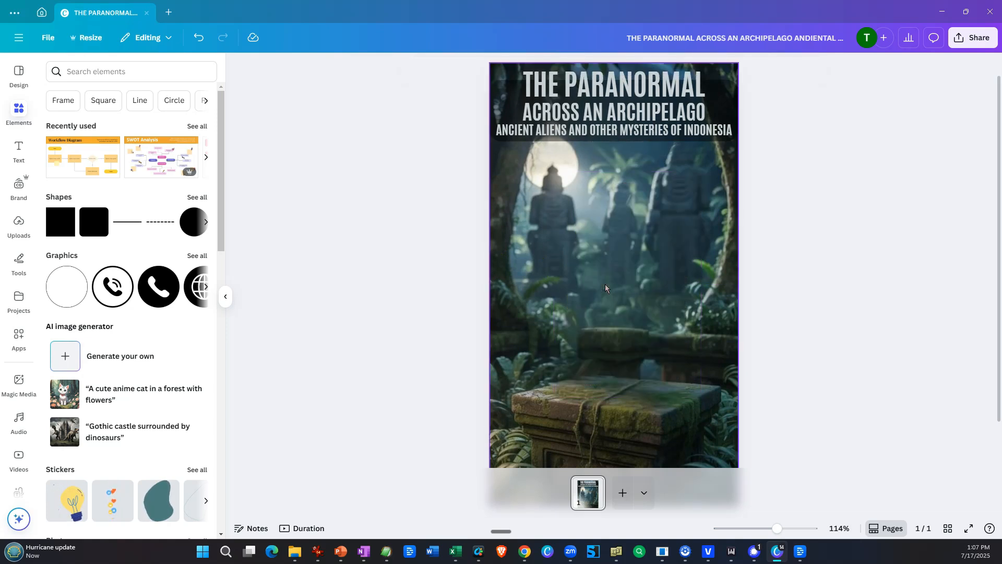
Open the background image in Magic Edit and brush over the area above the pedestal with brush size 99.
{"action": "left_click", "coordinate": [504, 196]}
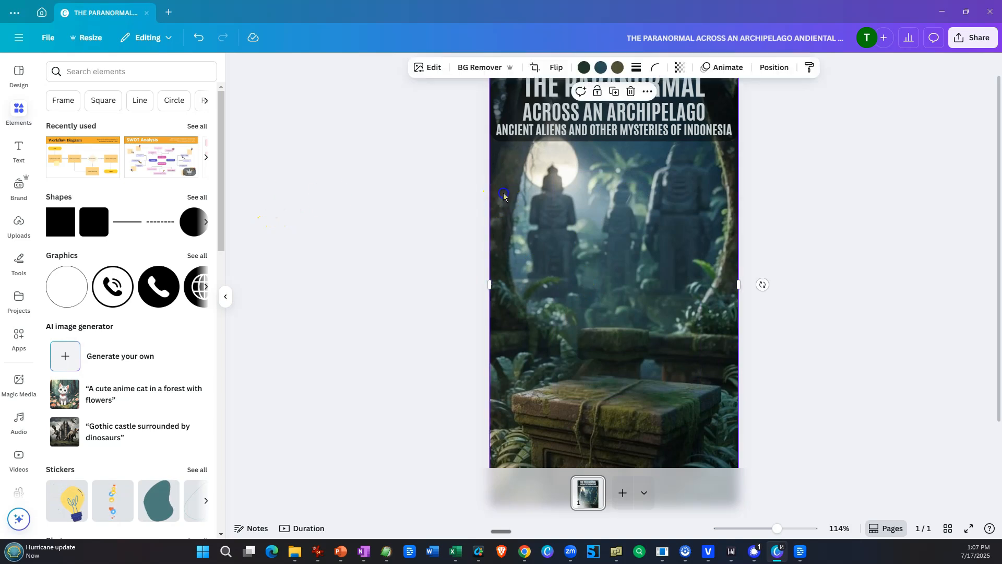
{"action": "left_click", "coordinate": [431, 68]}
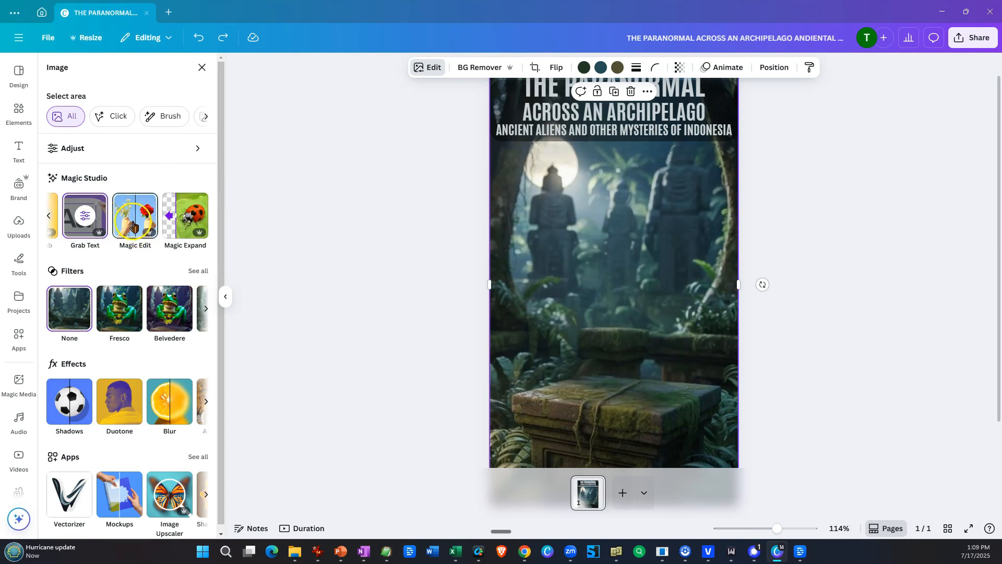
{"action": "left_click", "coordinate": [130, 217]}
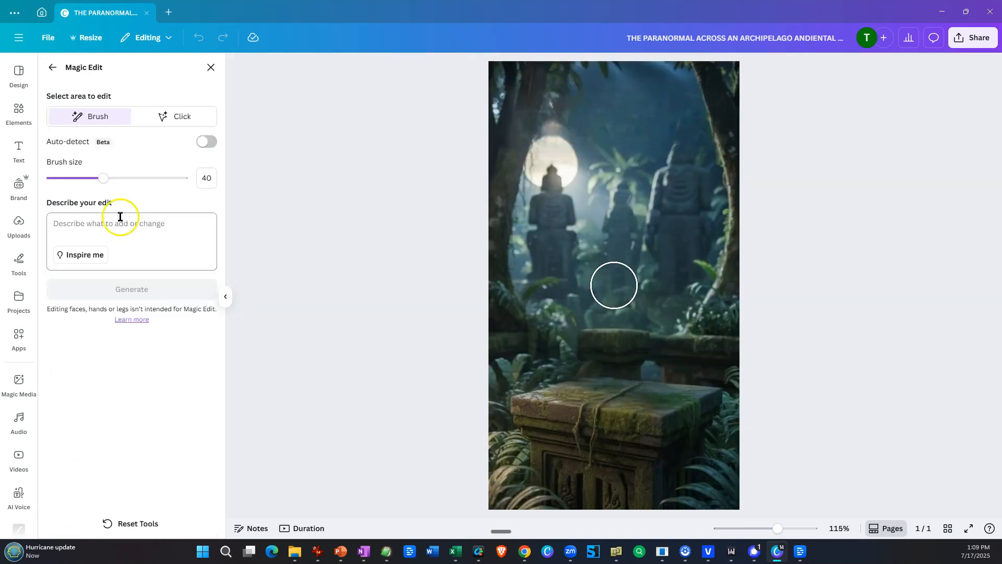
{"action": "left_click_drag", "start_coordinate": [103, 178], "coordinate": [181, 178]}
{"action": "mouse_move", "coordinate": [620, 330]}
{"action": "left_mouse_down"}
{"action": "mouse_move", "coordinate": [596, 320]}
{"action": "mouse_move", "coordinate": [589, 276]}
{"action": "mouse_move", "coordinate": [628, 223]}
{"action": "mouse_move", "coordinate": [668, 251]}
{"action": "mouse_move", "coordinate": [673, 275]}
{"action": "mouse_move", "coordinate": [670, 336]}
{"action": "mouse_move", "coordinate": [615, 335]}
{"action": "left_mouse_up"}
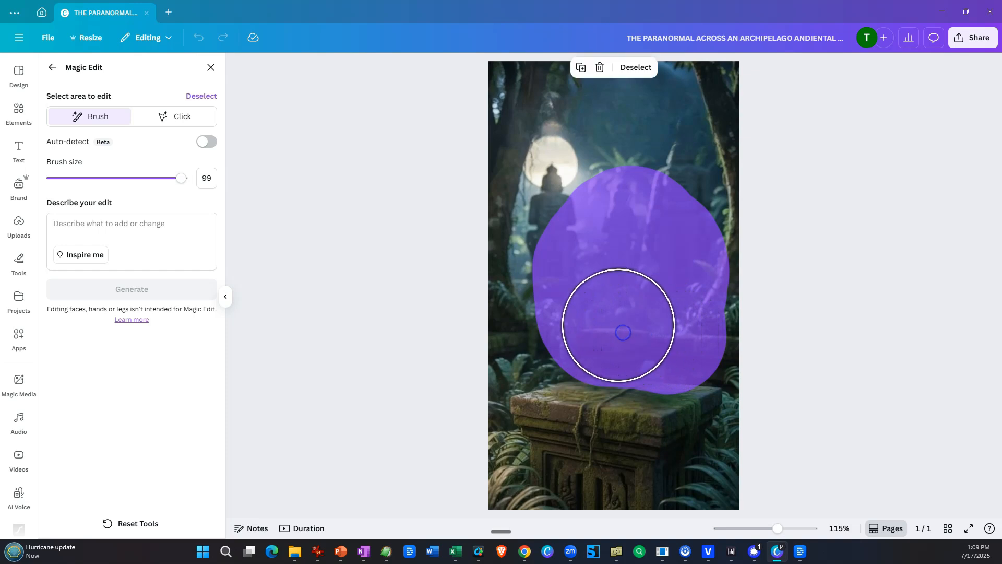
Describe the edit for the brushed area as "a large green frog" and generate the variations.
{"action": "left_click", "coordinate": [75, 231]}
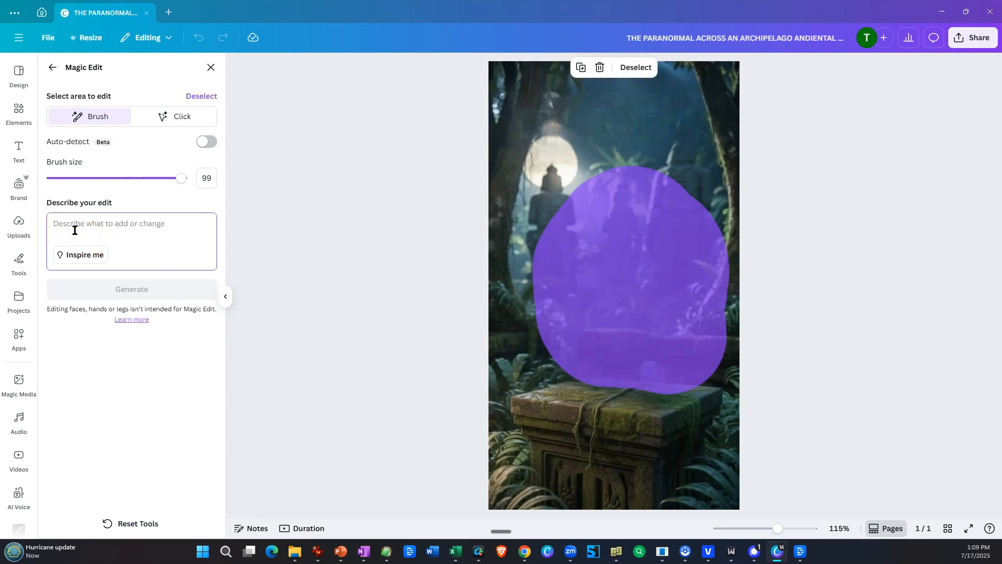
{"action": "type", "text": "a laege green frog"}
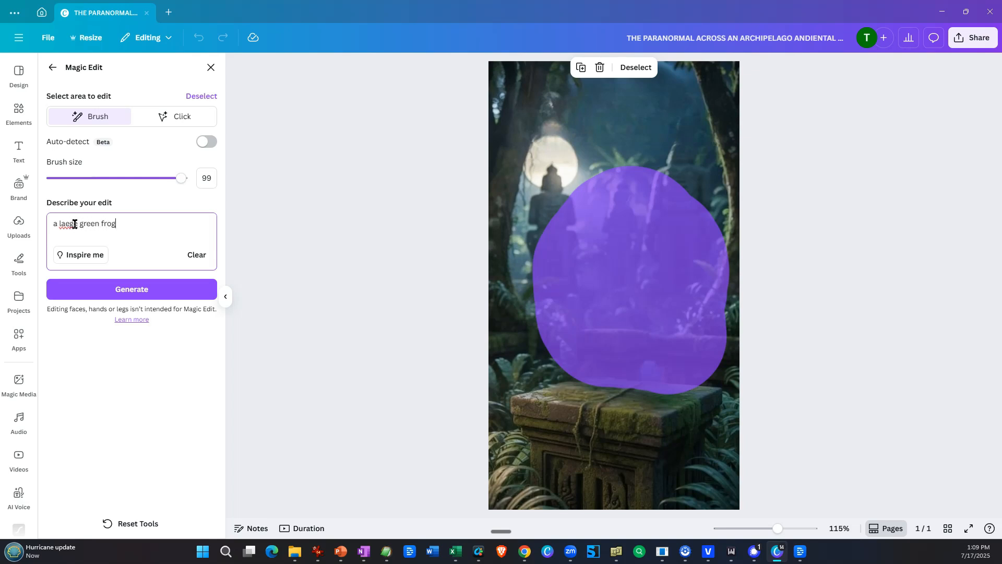
{"action": "right_click", "coordinate": [75, 224]}
{"action": "left_click", "coordinate": [81, 238]}
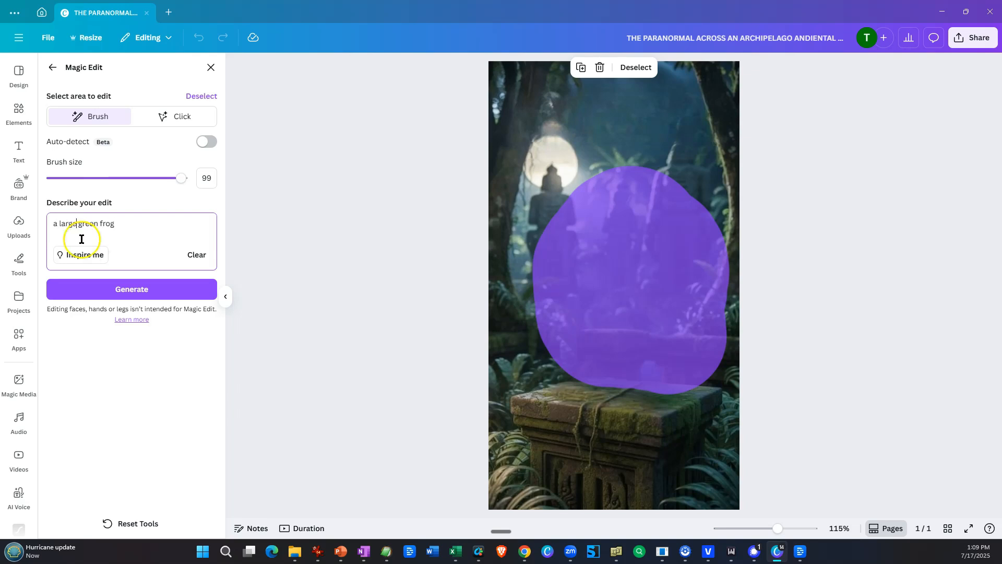
{"action": "left_click", "coordinate": [134, 293]}
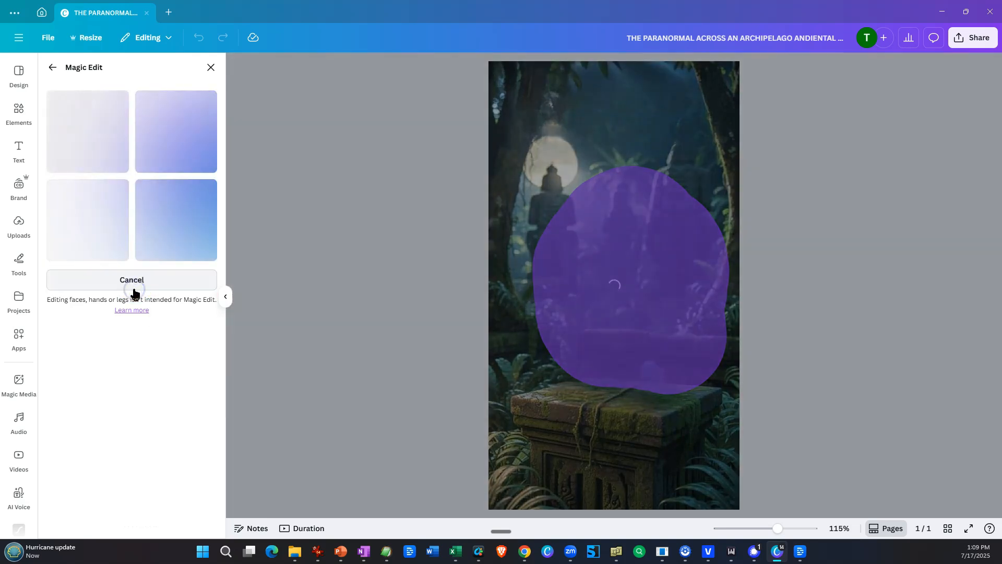
Preview the generated frog variations and apply the first one, with the wide front-facing frog, to the cover.
{"action": "left_click", "coordinate": [176, 142]}
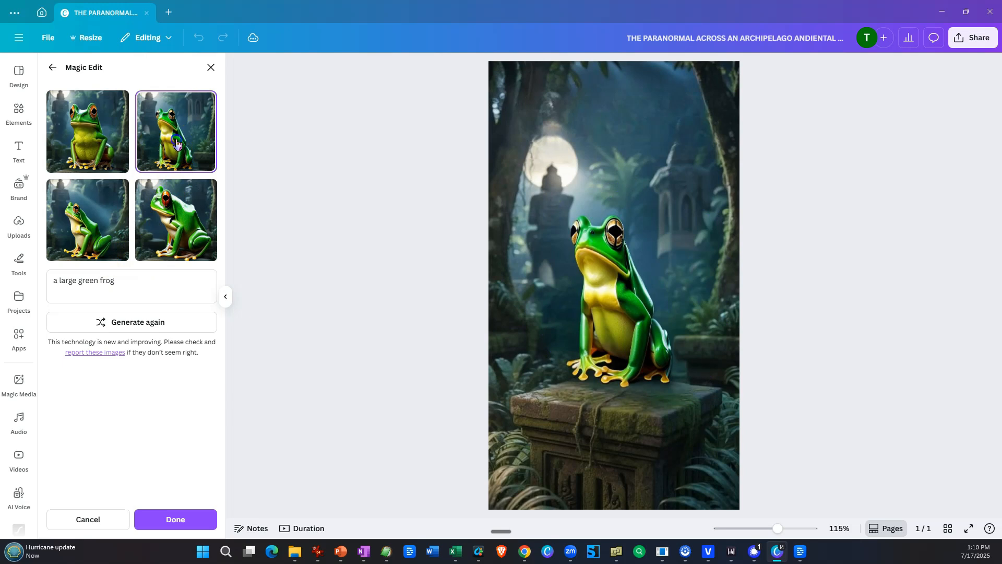
{"action": "left_click", "coordinate": [111, 135]}
{"action": "left_click", "coordinate": [92, 217]}
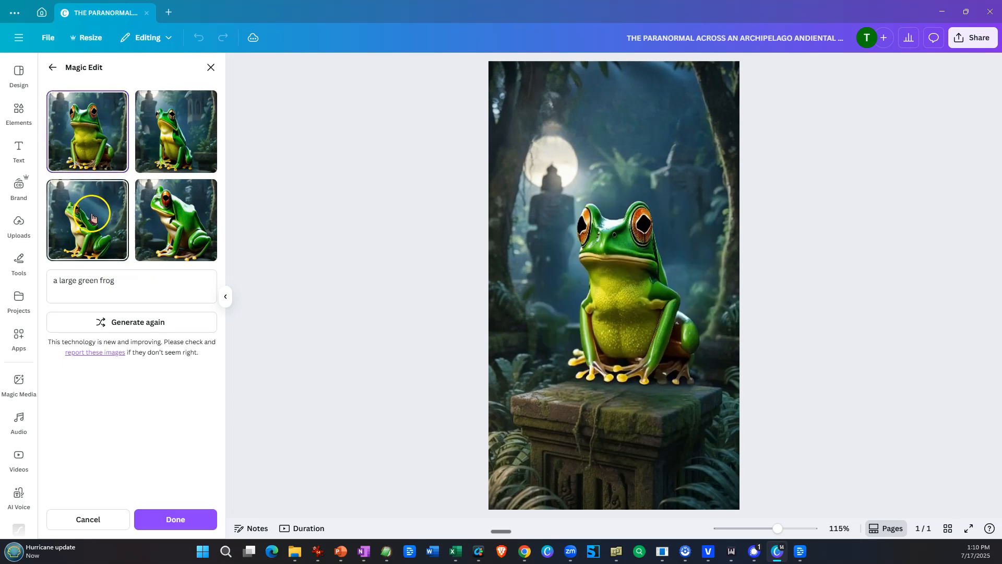
{"action": "left_click", "coordinate": [148, 215]}
{"action": "left_click", "coordinate": [91, 215]}
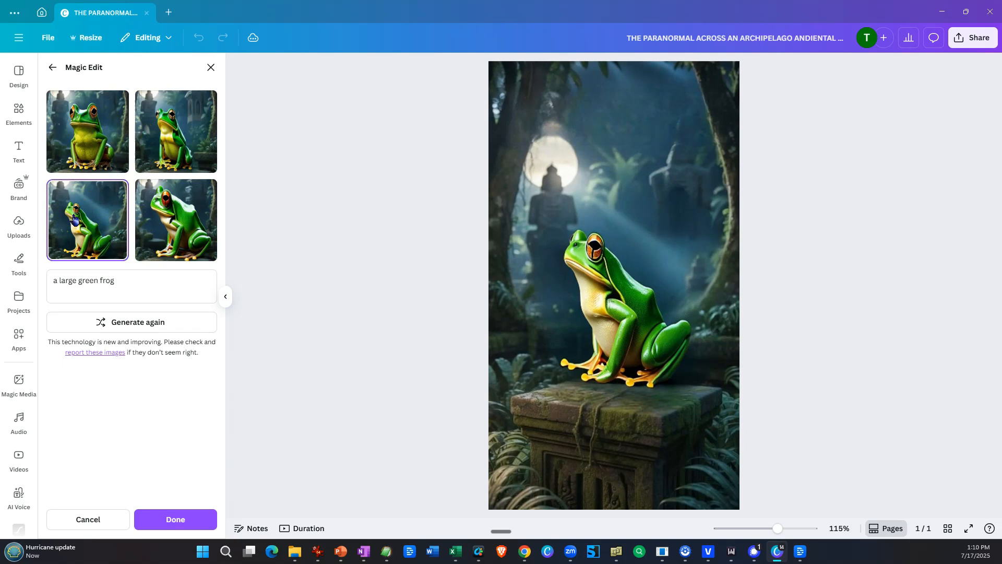
{"action": "left_click", "coordinate": [165, 215]}
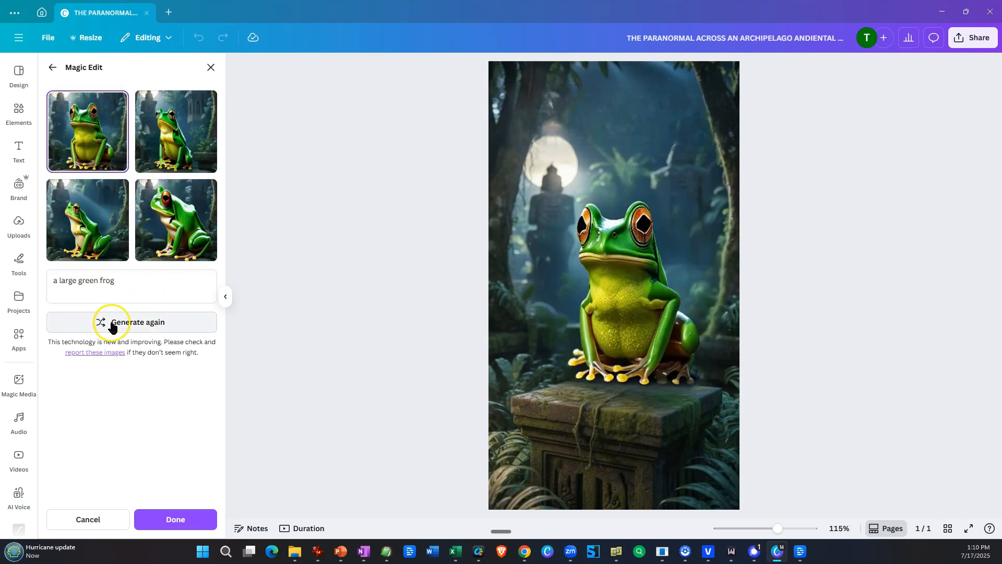
{"action": "left_click", "coordinate": [185, 519]}
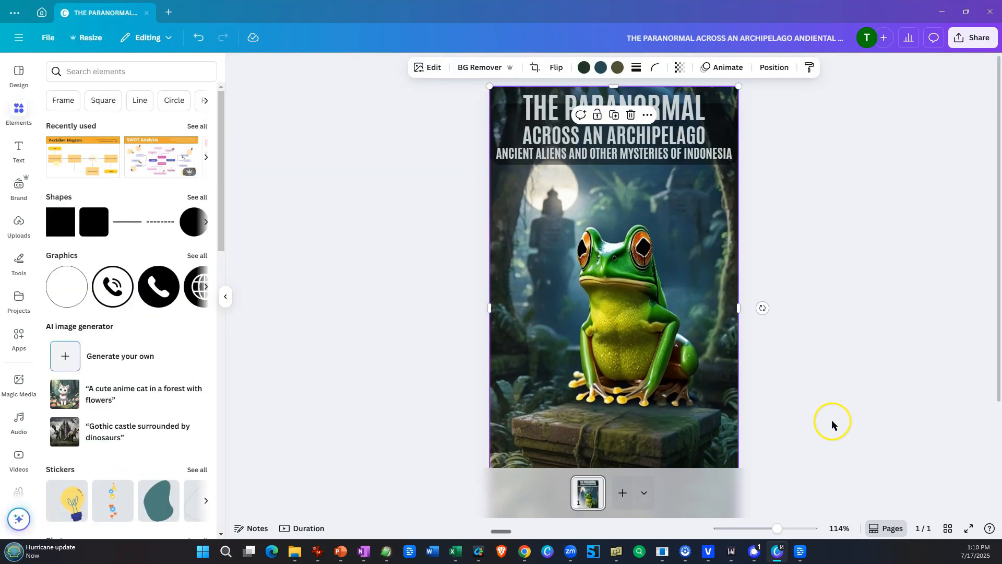
{"action": "left_click", "coordinate": [435, 413]}
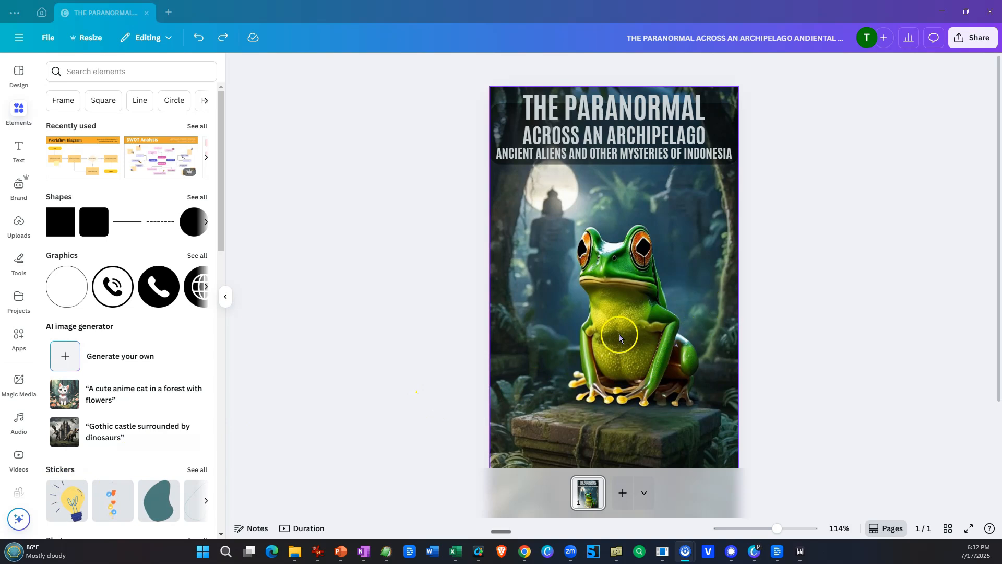
Separate the green frog from the cover's background image with Magic Grab.
{"action": "left_click", "coordinate": [620, 329]}
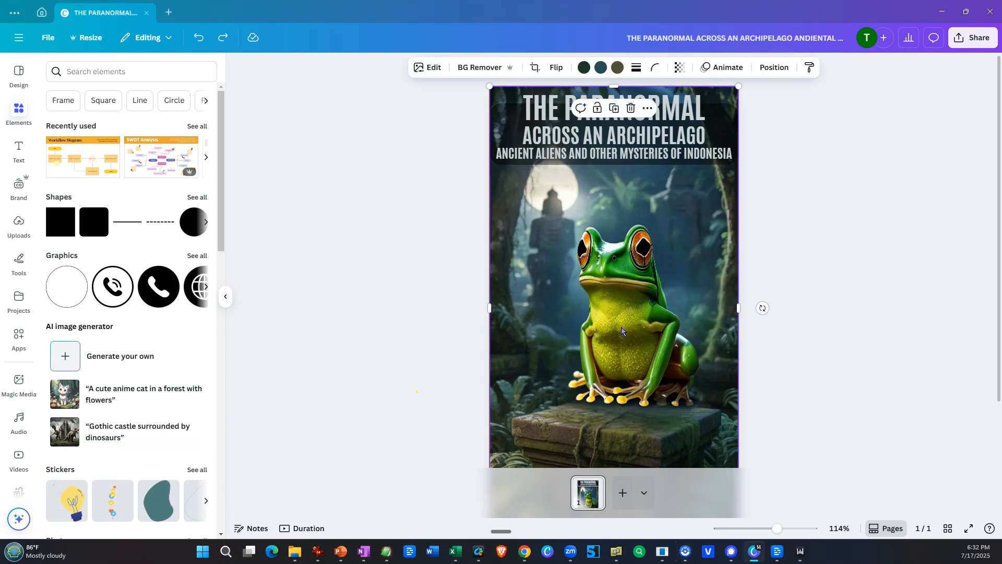
{"action": "left_click", "coordinate": [447, 310]}
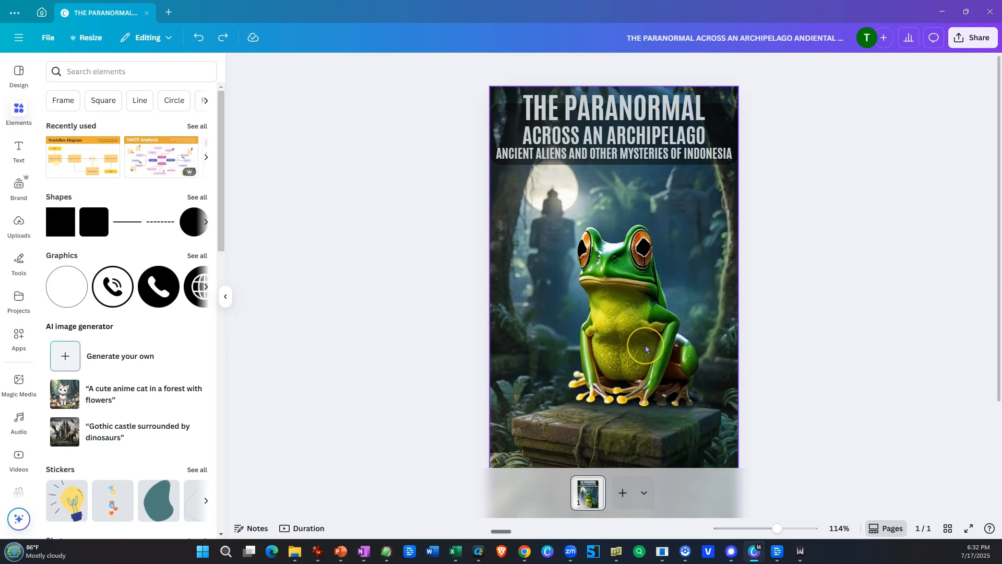
{"action": "left_click", "coordinate": [533, 281]}
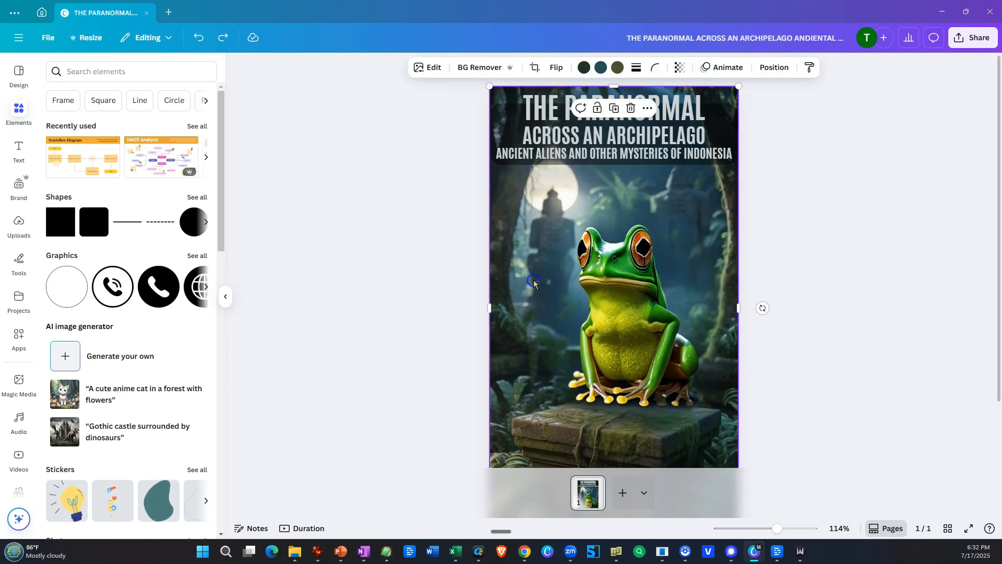
{"action": "left_click", "coordinate": [428, 67]}
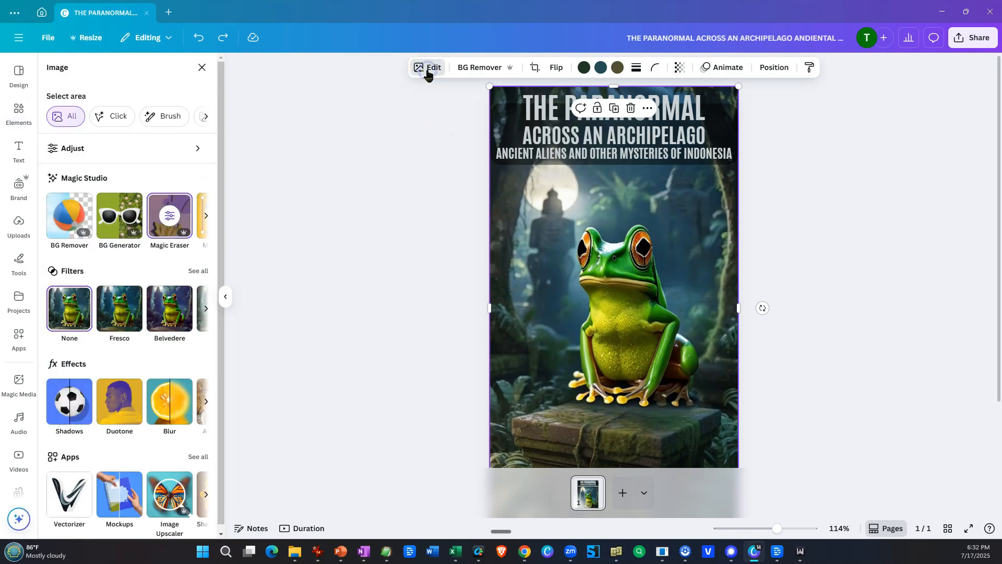
{"action": "left_click", "coordinate": [202, 117]}
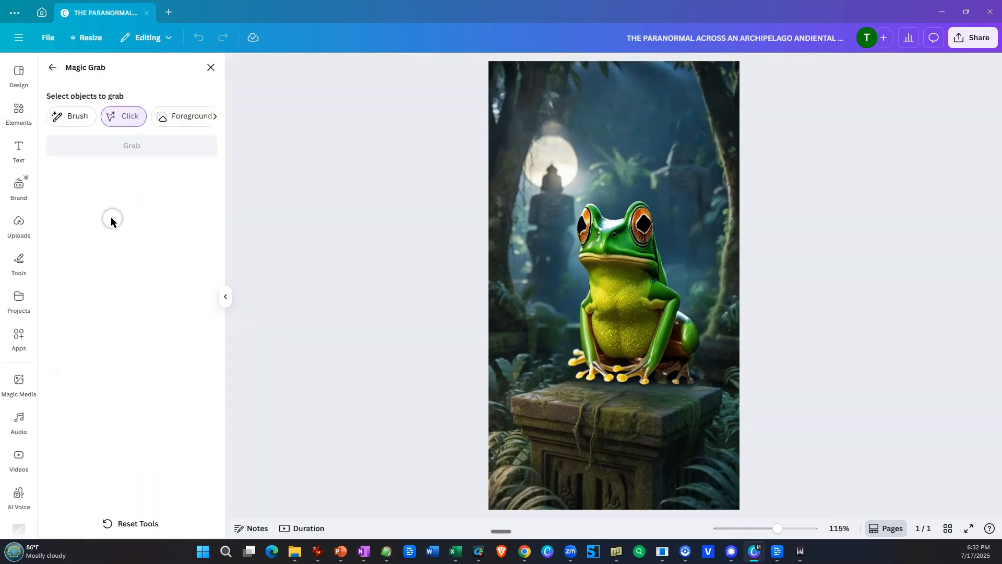
{"action": "left_click", "coordinate": [614, 334]}
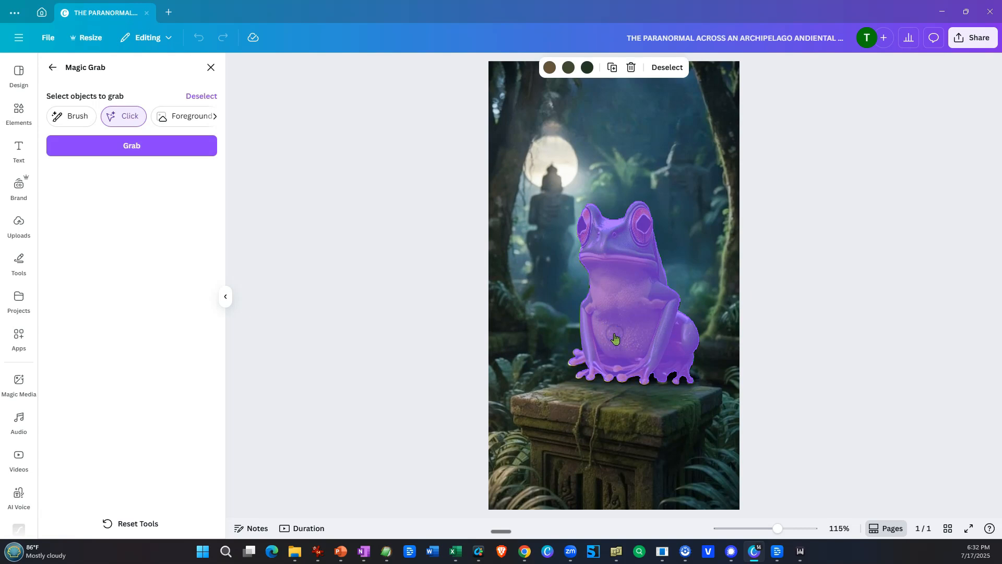
{"action": "left_click", "coordinate": [132, 149]}
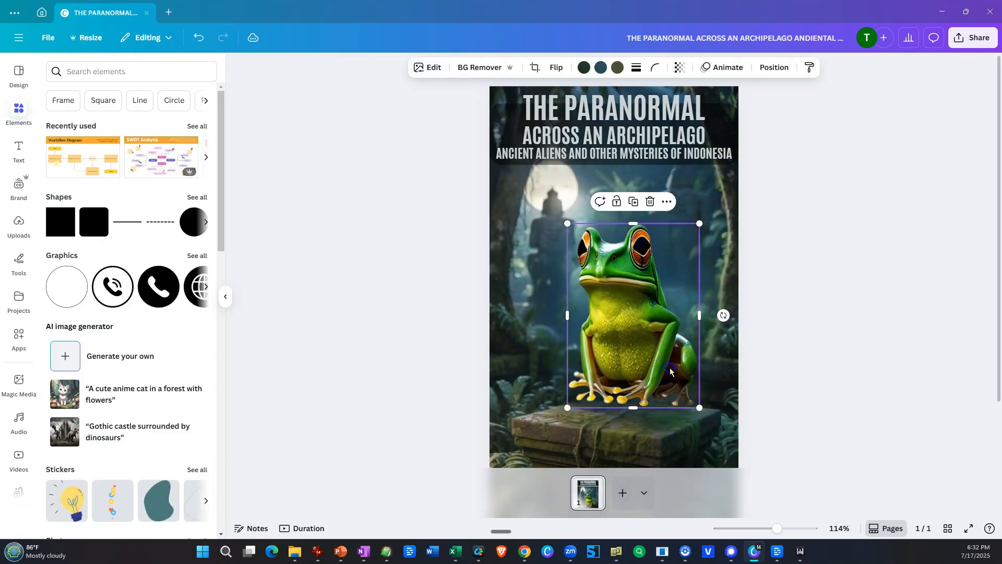
Move the grabbed frog down onto the pedestal, scale it down, and center it on the stone top.
{"action": "mouse_move", "coordinate": [668, 368]}
{"action": "left_mouse_down"}
{"action": "mouse_move", "coordinate": [656, 349]}
{"action": "mouse_move", "coordinate": [660, 385]}
{"action": "left_mouse_up"}
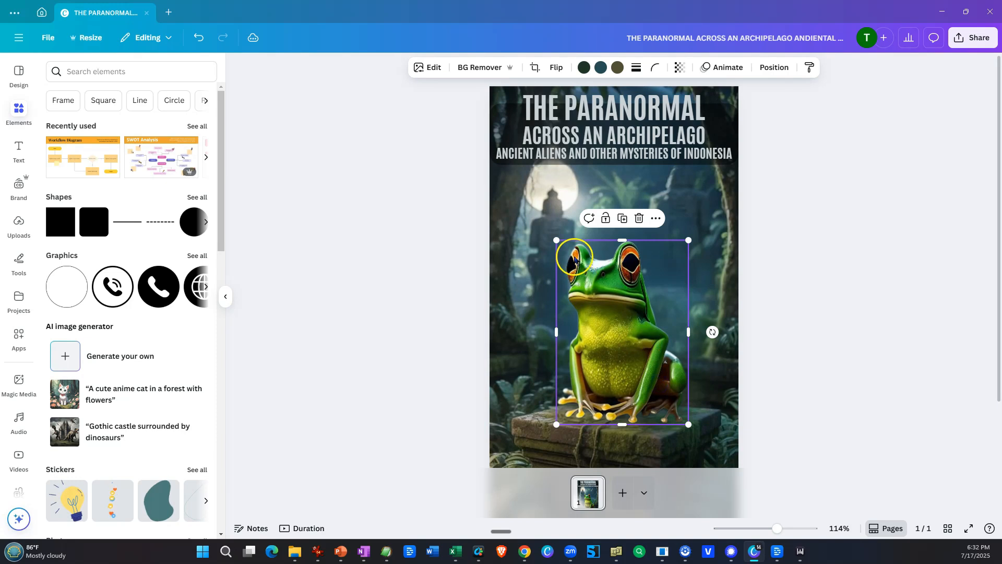
{"action": "left_click_drag", "start_coordinate": [557, 242], "coordinate": [556, 295]}
{"action": "left_click_drag", "start_coordinate": [672, 365], "coordinate": [661, 364]}
{"action": "left_click", "coordinate": [447, 334]}
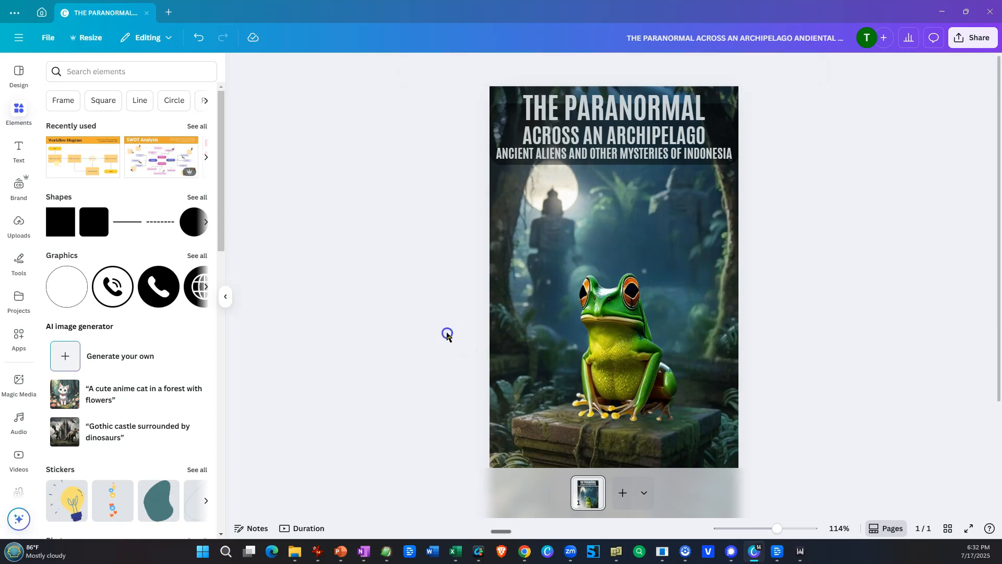